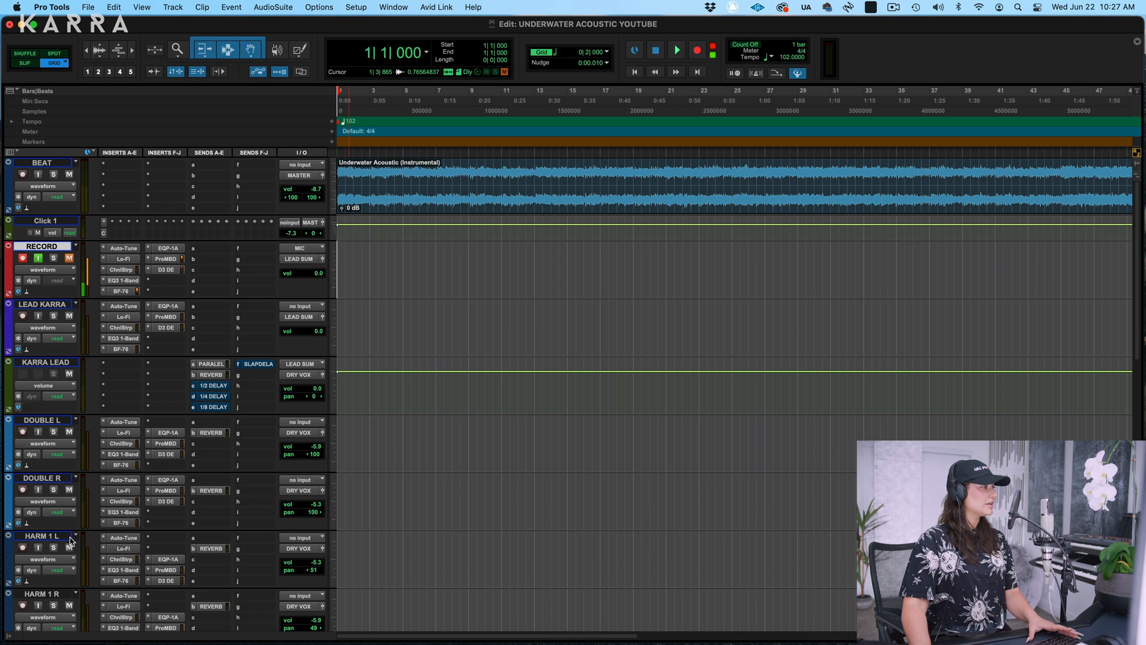
Look through the vocal track layout and switch the RECORD track's view to playlists.
{"action": "scroll", "coordinate": [65, 490], "scroll_direction": "down", "scroll_amount": 3}
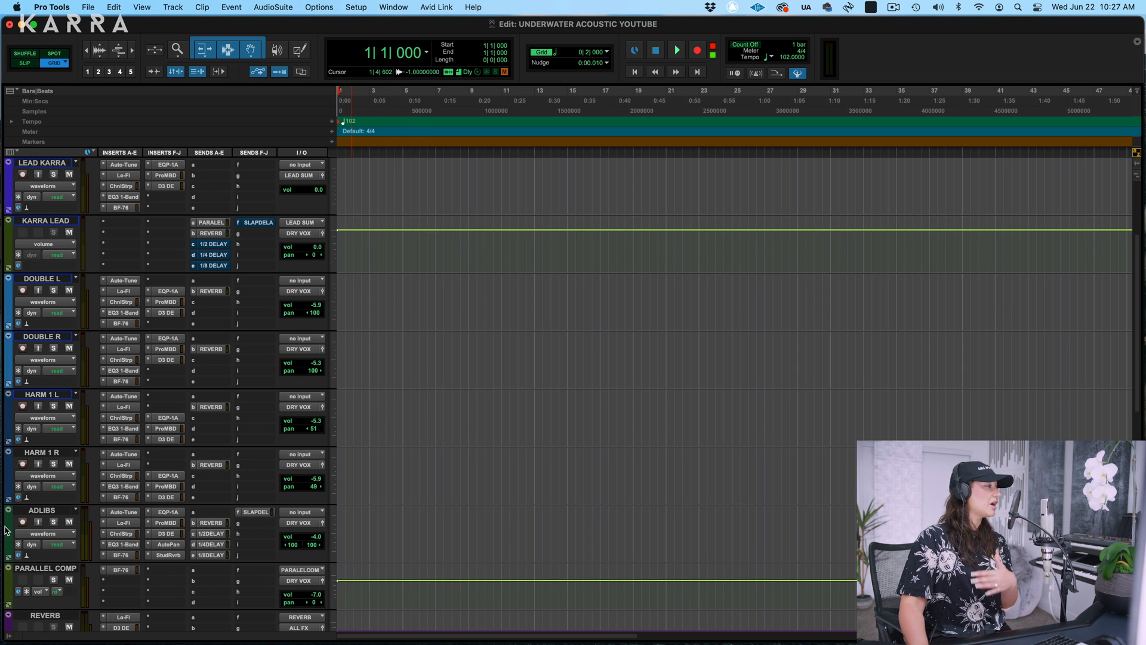
{"action": "scroll", "coordinate": [22, 524], "scroll_direction": "up", "scroll_amount": 3}
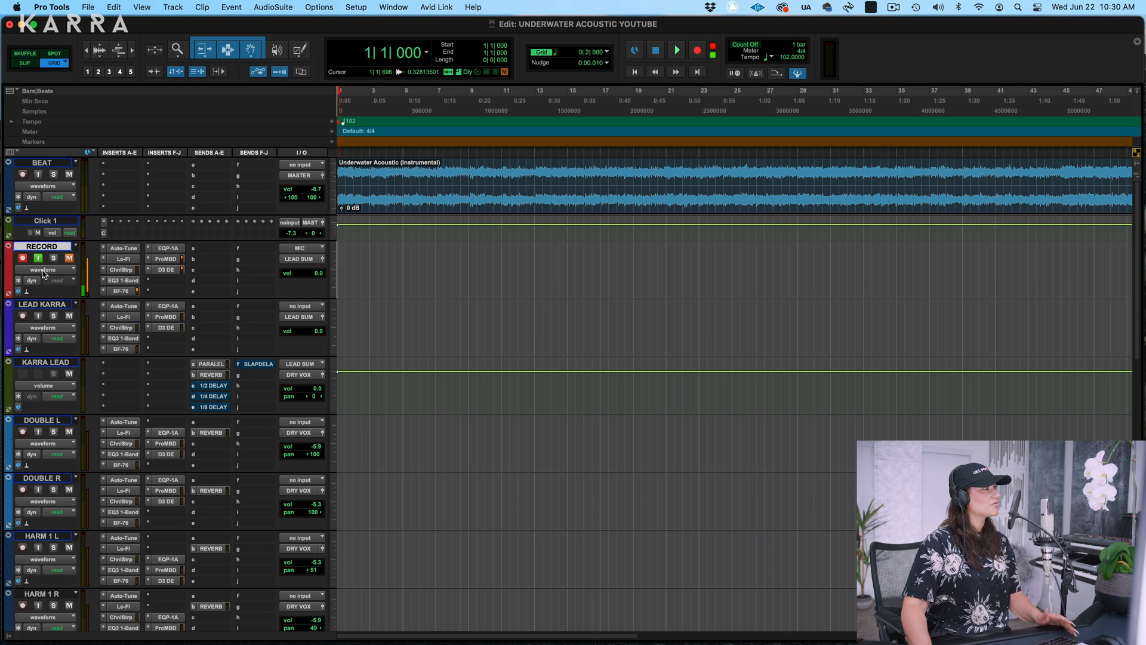
{"action": "left_click", "coordinate": [43, 270]}
{"action": "left_click", "coordinate": [43, 240]}
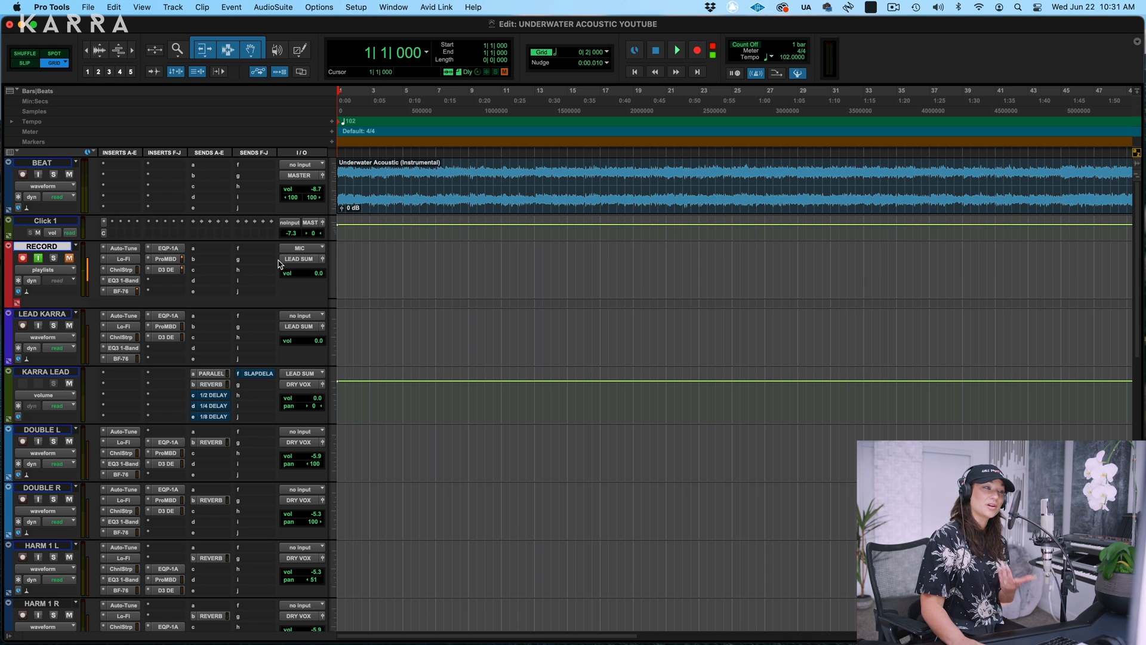
Record the vocal takes on the RECORD track and move the RECORD_05-01 take down to LEAD KARRA.
{"action": "key", "text": "shift+r"}
{"action": "key", "text": "F12"}
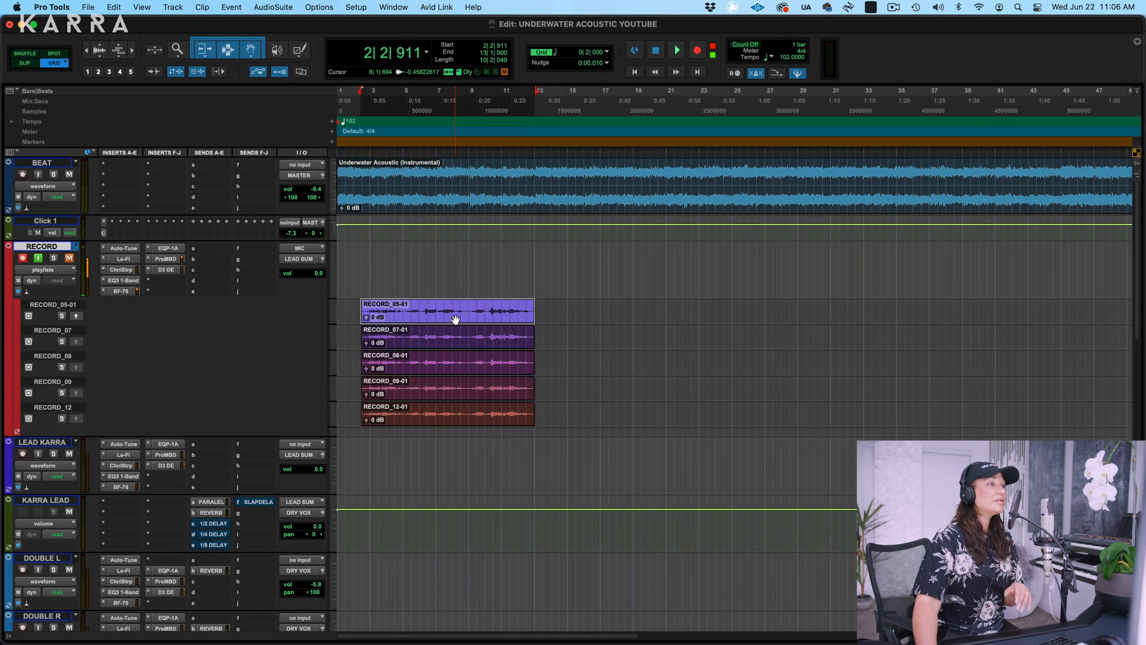
{"action": "left_click_drag", "start_coordinate": [455, 319], "coordinate": [507, 487]}
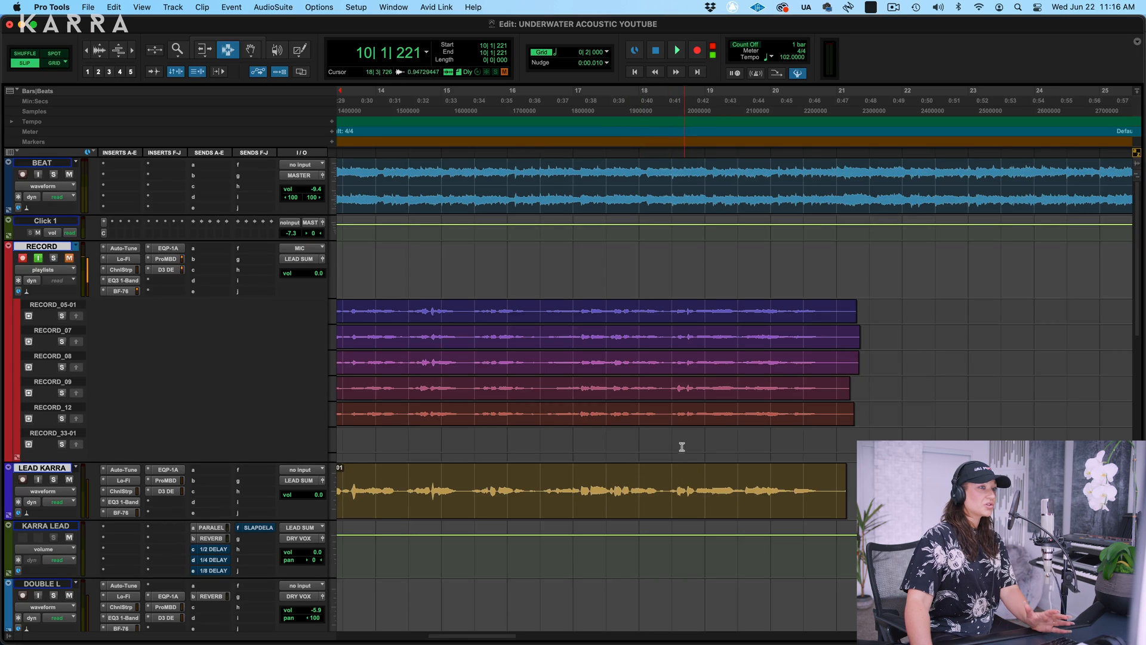
Compare the closing phrase on RECORD_08 and RECORD_09, put RECORD_09's version from bar 18 on LEAD KARRA, and play the comp from the start.
{"action": "left_click", "coordinate": [726, 488]}
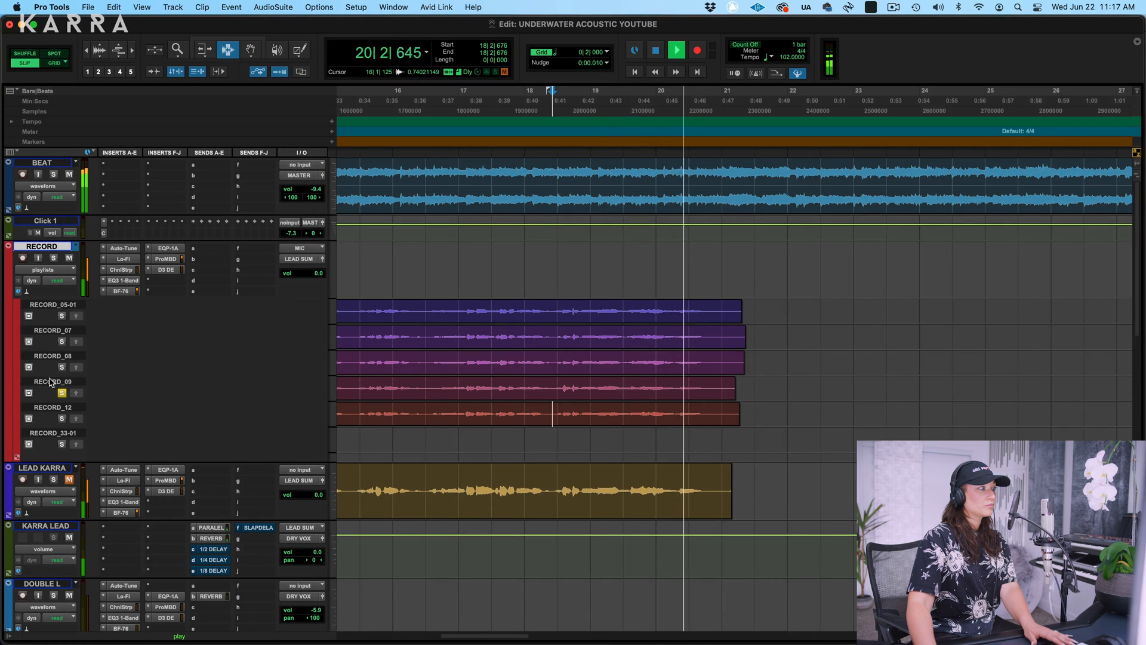
{"action": "left_click", "coordinate": [62, 367]}
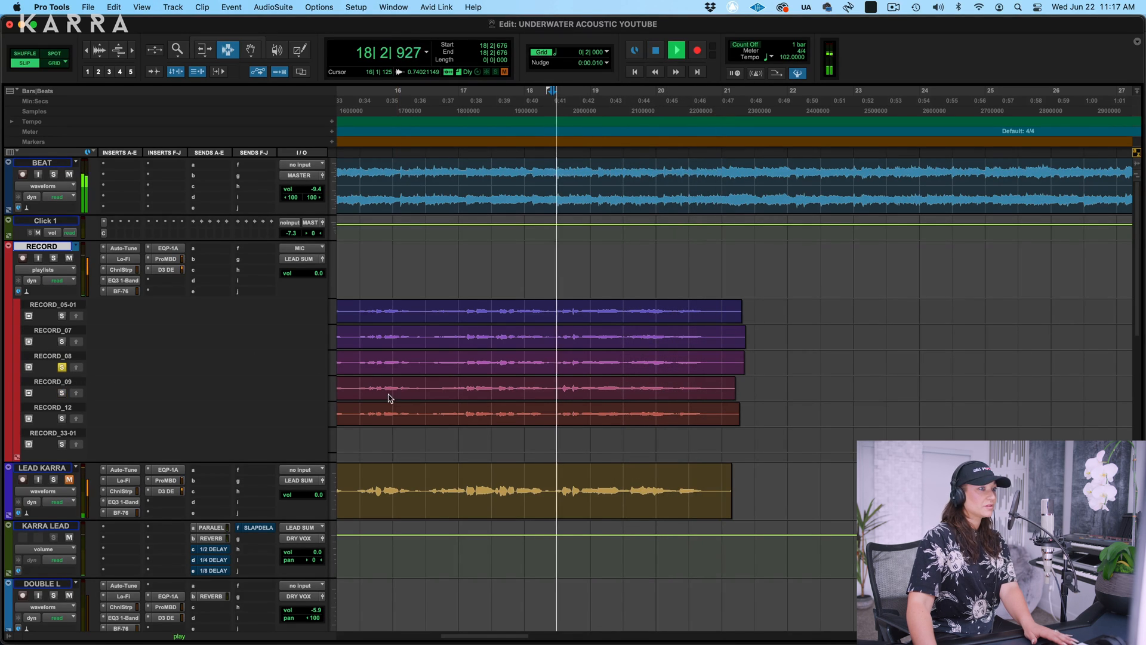
{"action": "left_click", "coordinate": [550, 388]}
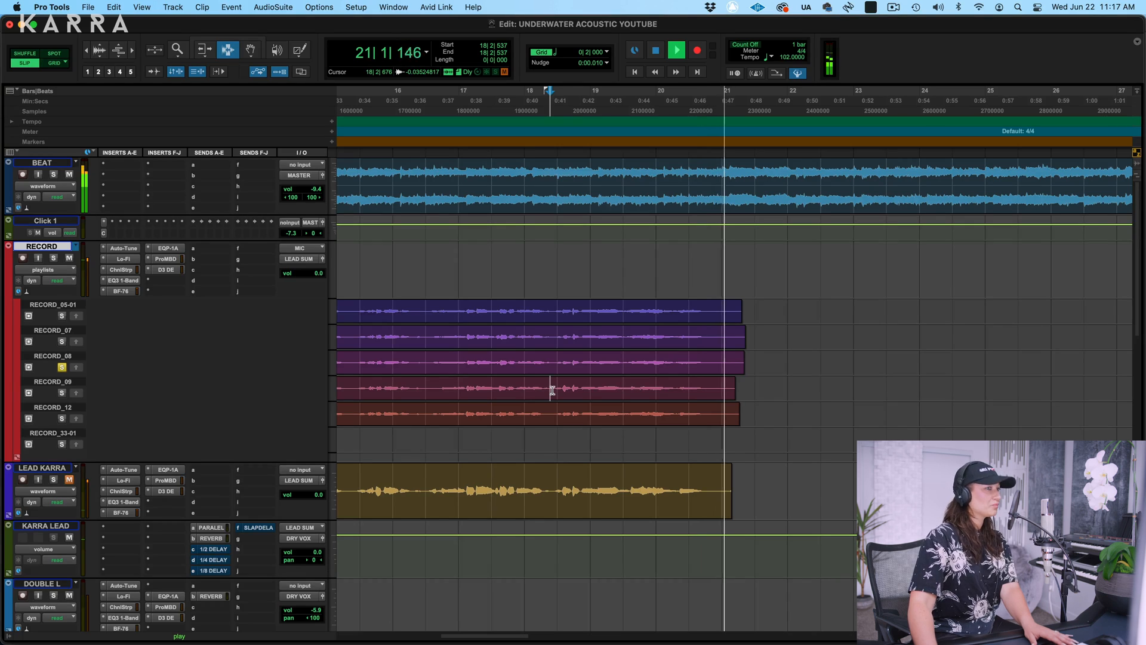
{"action": "left_click_drag", "start_coordinate": [552, 390], "coordinate": [757, 377]}
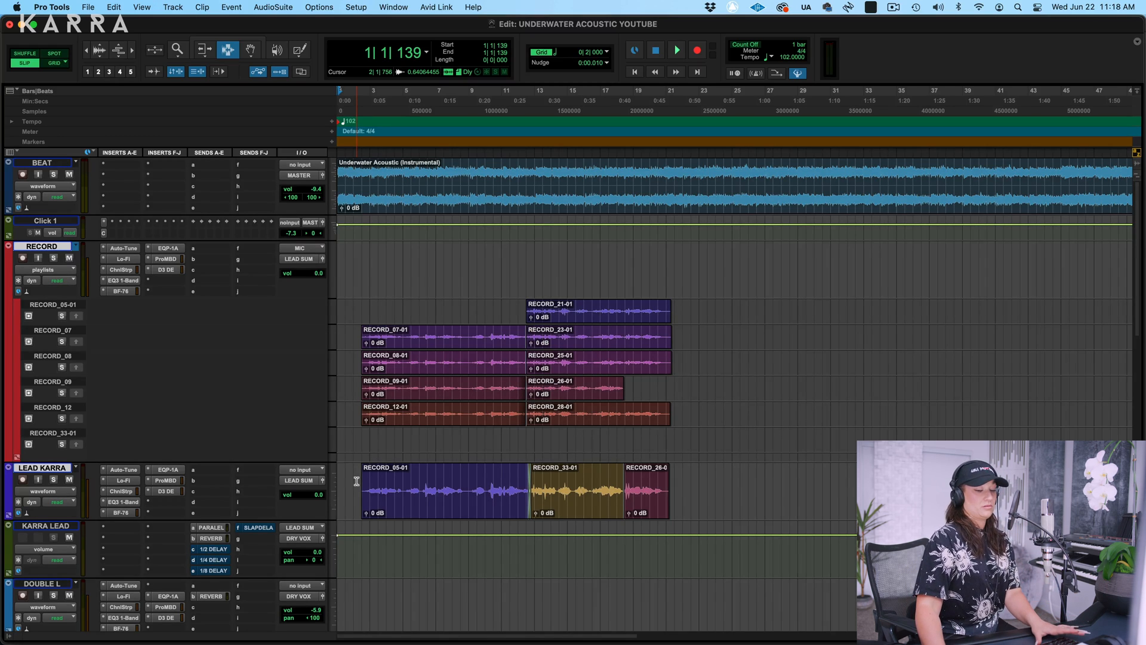
{"action": "key", "text": "space"}
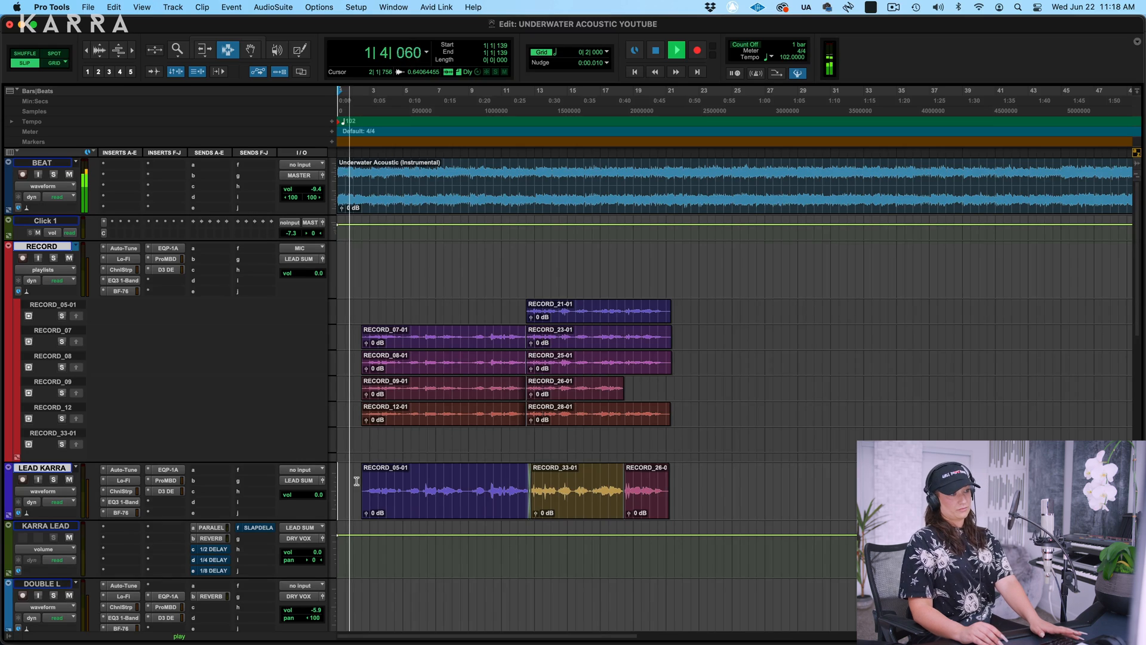
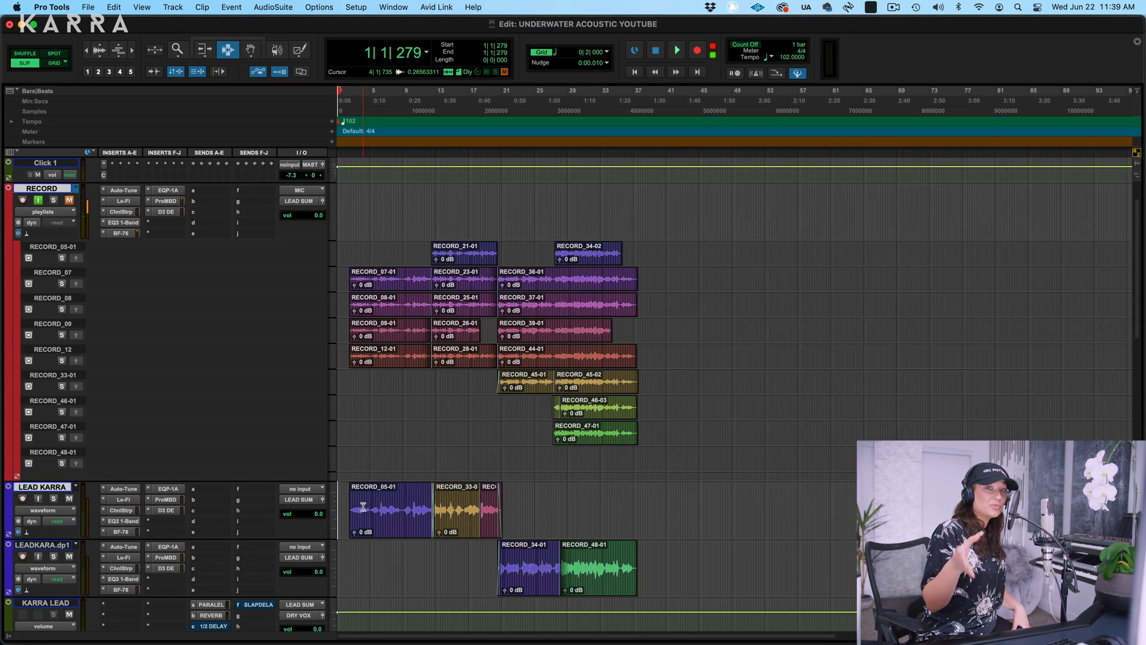
Open Auto-Tune on LEAD KARRA and record another vocal take on the RECORD track from bar 36.
{"action": "left_click", "coordinate": [128, 491]}
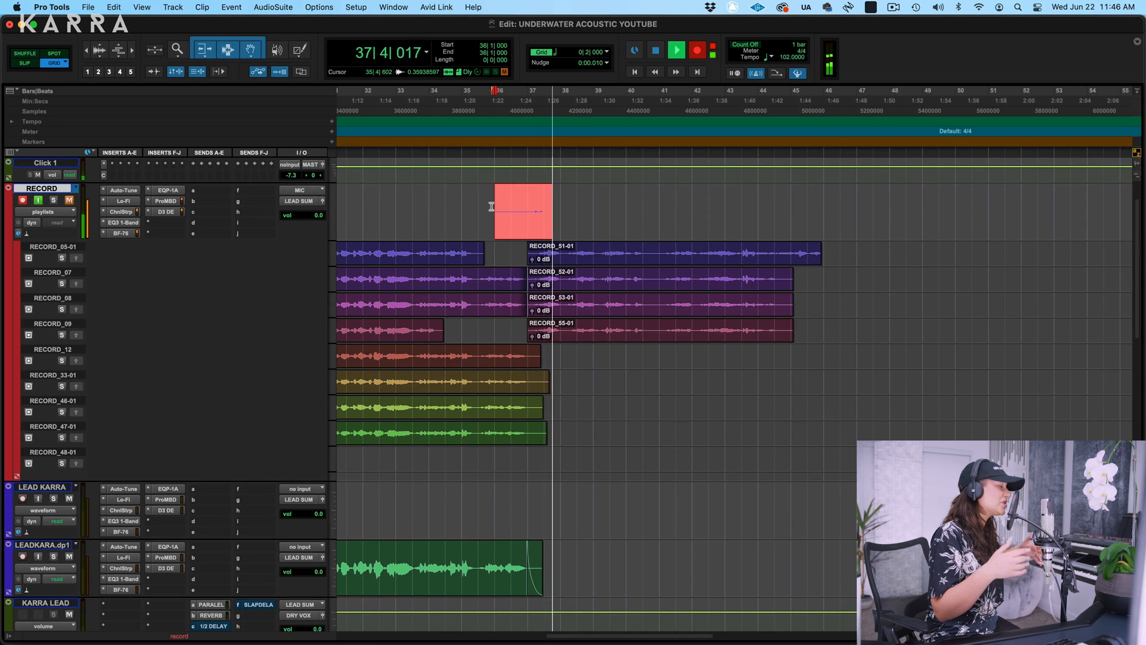
{"action": "key", "text": "space"}
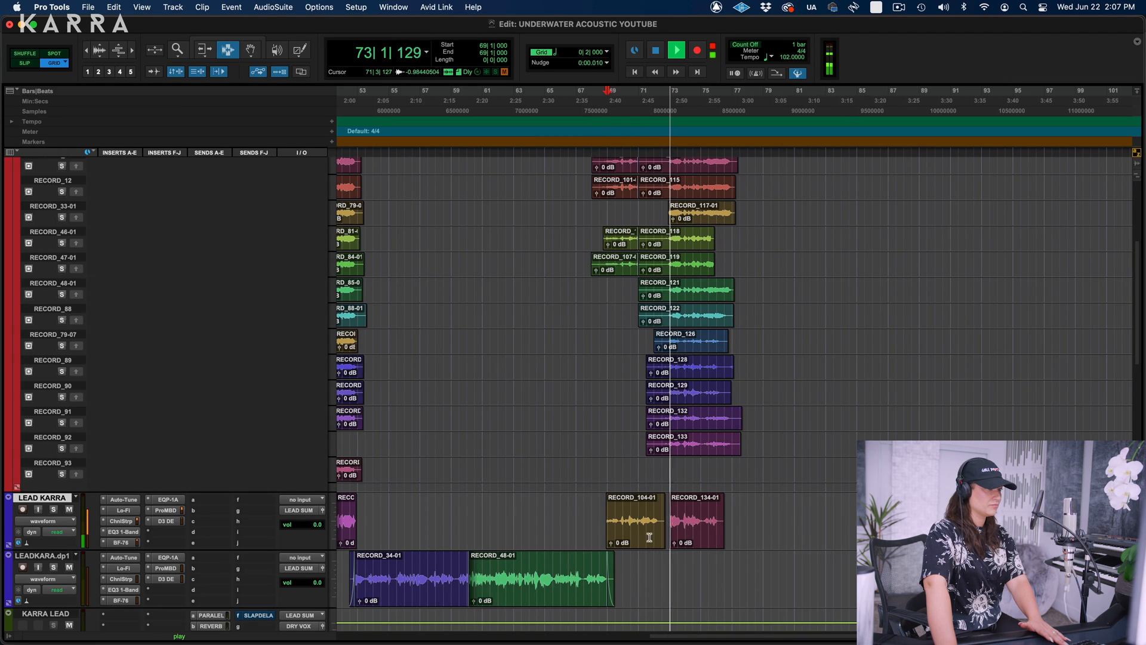
Trim the start of the RECORD_134-01 clip on LEAD KARRA slightly earlier, near bar 73.
{"action": "key", "text": "t"}
{"action": "key", "text": "t"}
{"action": "scroll", "coordinate": [802, 443], "scroll_direction": "right", "scroll_amount": 3}
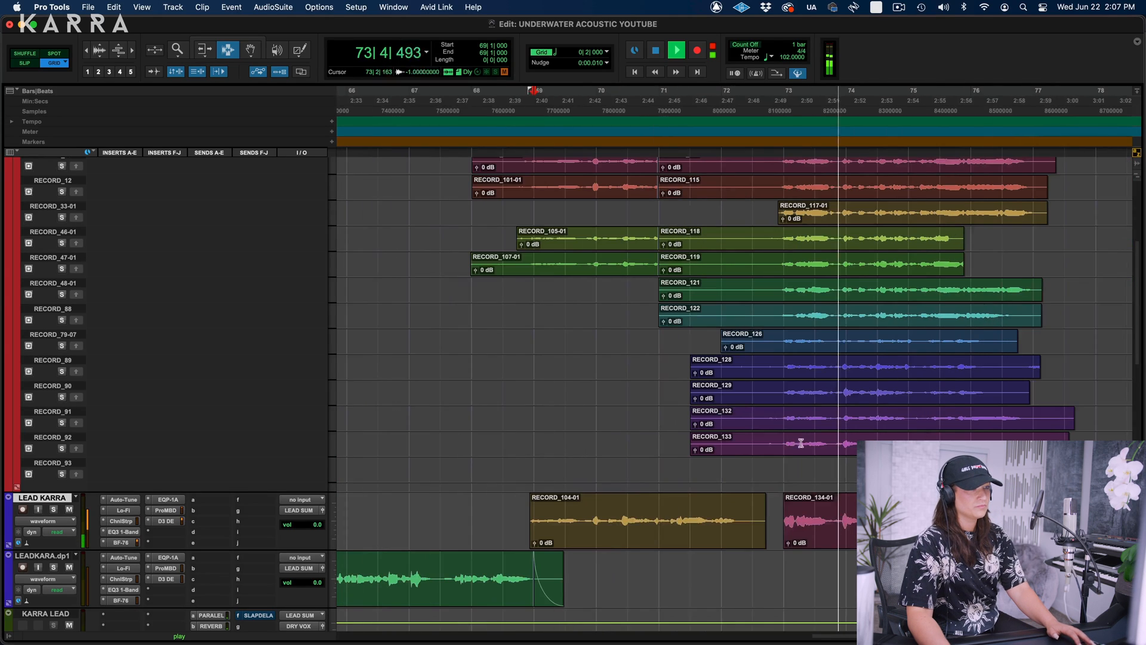
{"action": "scroll", "coordinate": [802, 443], "scroll_direction": "right", "scroll_amount": 3}
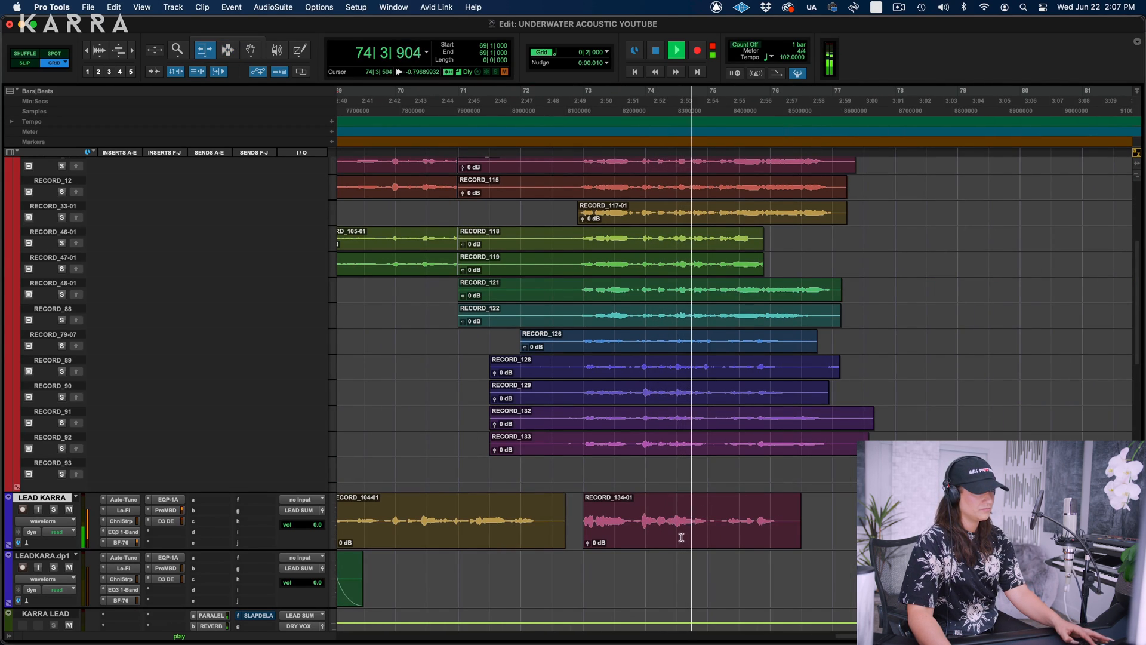
{"action": "left_click", "coordinate": [681, 537]}
{"action": "mouse_move", "coordinate": [585, 537]}
{"action": "left_mouse_down"}
{"action": "mouse_move", "coordinate": [566, 538]}
{"action": "mouse_move", "coordinate": [580, 543]}
{"action": "left_mouse_up"}
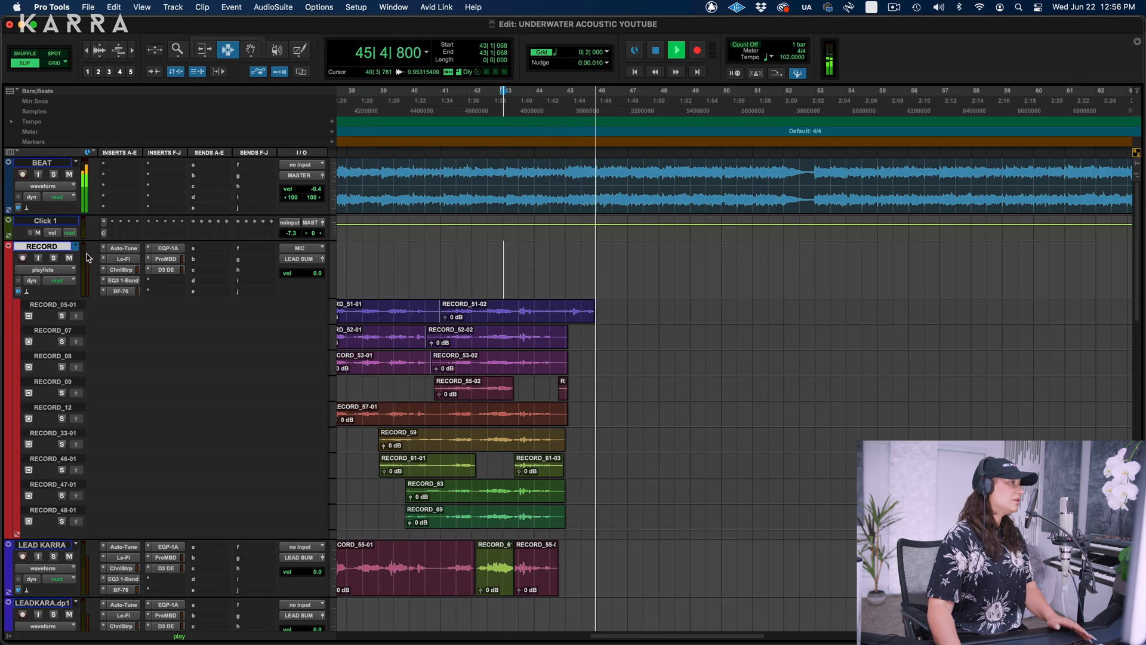
Mute the RECORD track.
{"action": "left_click", "coordinate": [69, 258]}
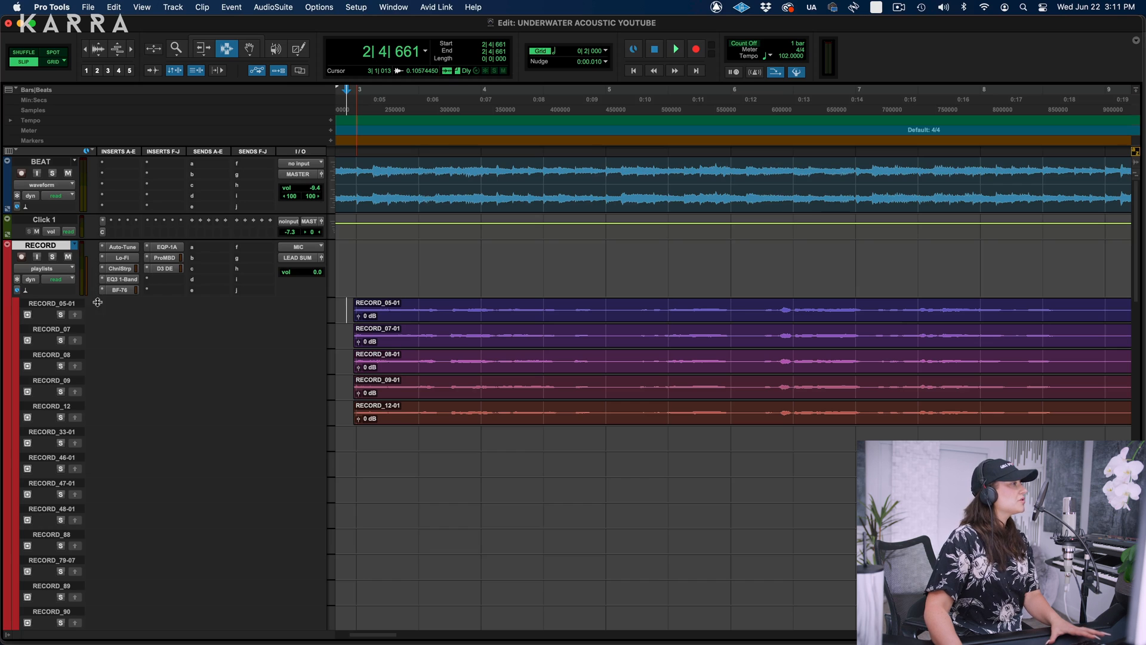
Solo the RECORD_05-01 take, select its opening phrase from bar 2 beat 4 to bar 5, and copy it to the main playlist.
{"action": "left_click", "coordinate": [61, 315]}
{"action": "left_click", "coordinate": [360, 306]}
{"action": "key", "text": "space"}
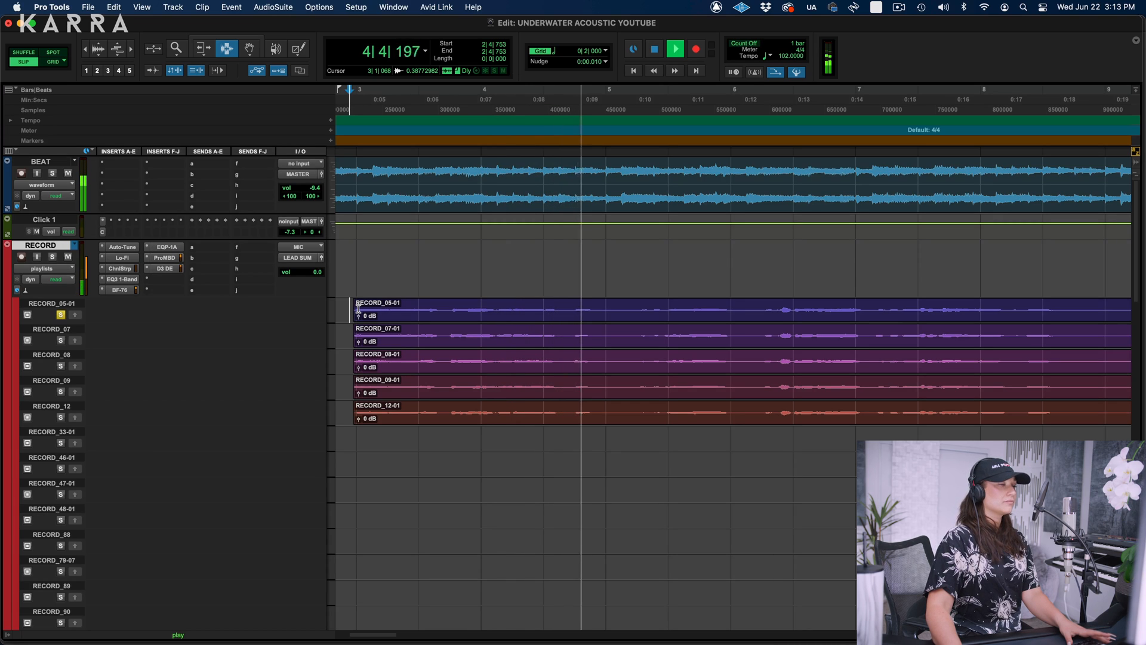
{"action": "left_click_drag", "start_coordinate": [347, 308], "coordinate": [615, 308]}
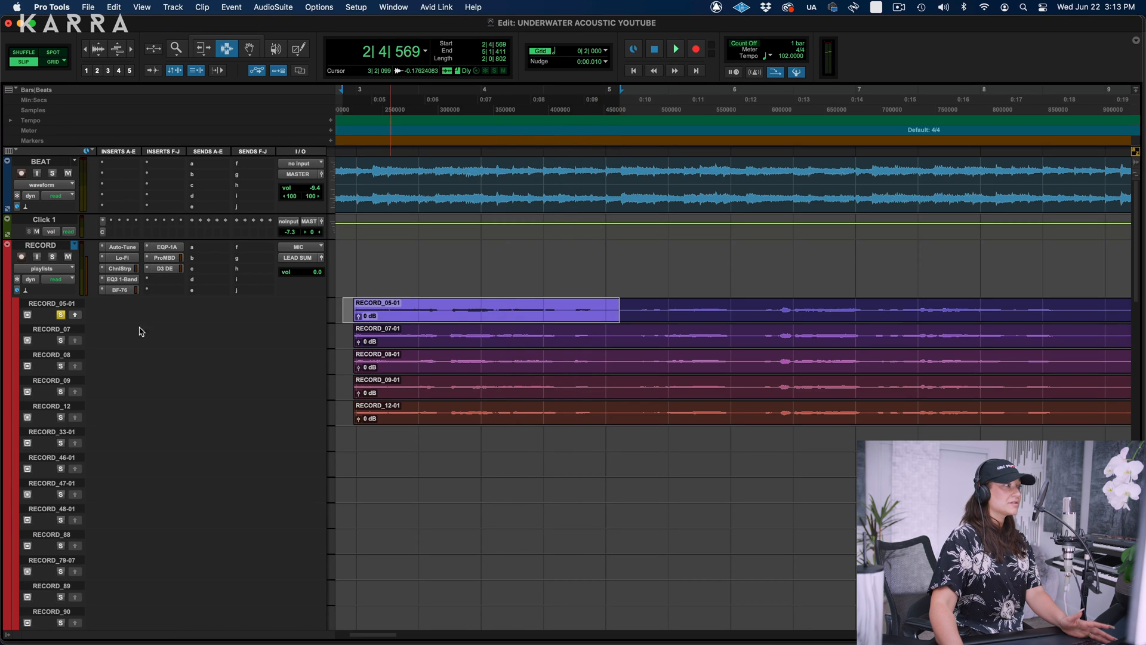
{"action": "left_click", "coordinate": [75, 316]}
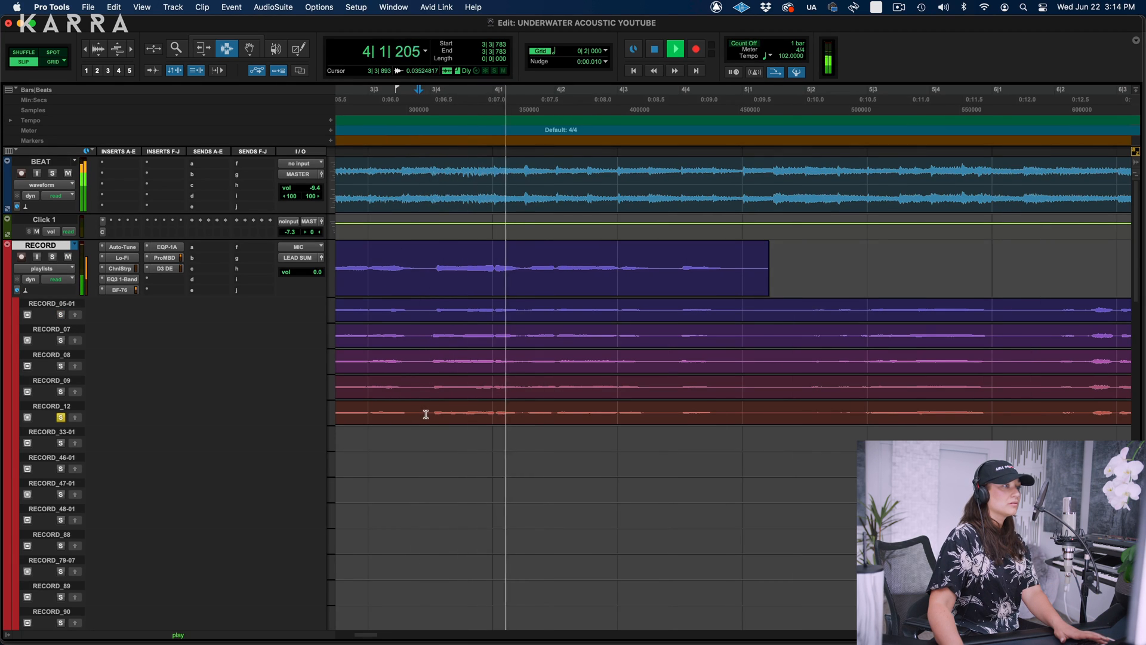
Replace the comp from bar 3 beat 3 to bar 5 beat 1 with the matching phrase from RECORD_12.
{"action": "left_click", "coordinate": [419, 412]}
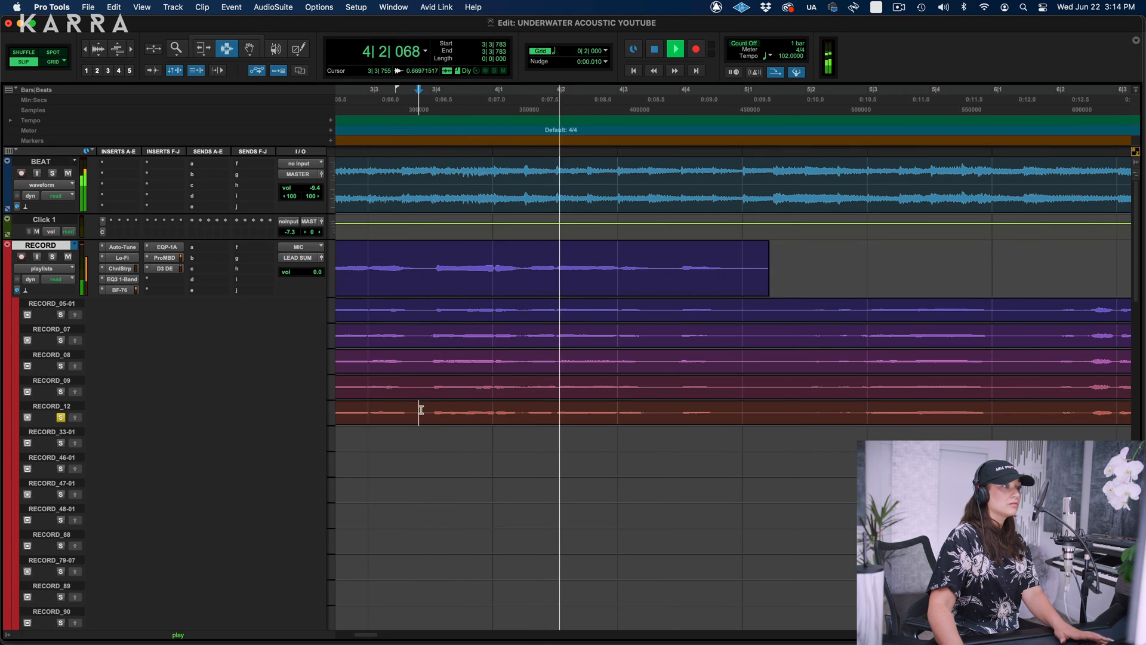
{"action": "left_click_drag", "start_coordinate": [419, 411], "coordinate": [776, 412]}
{"action": "key", "text": "space"}
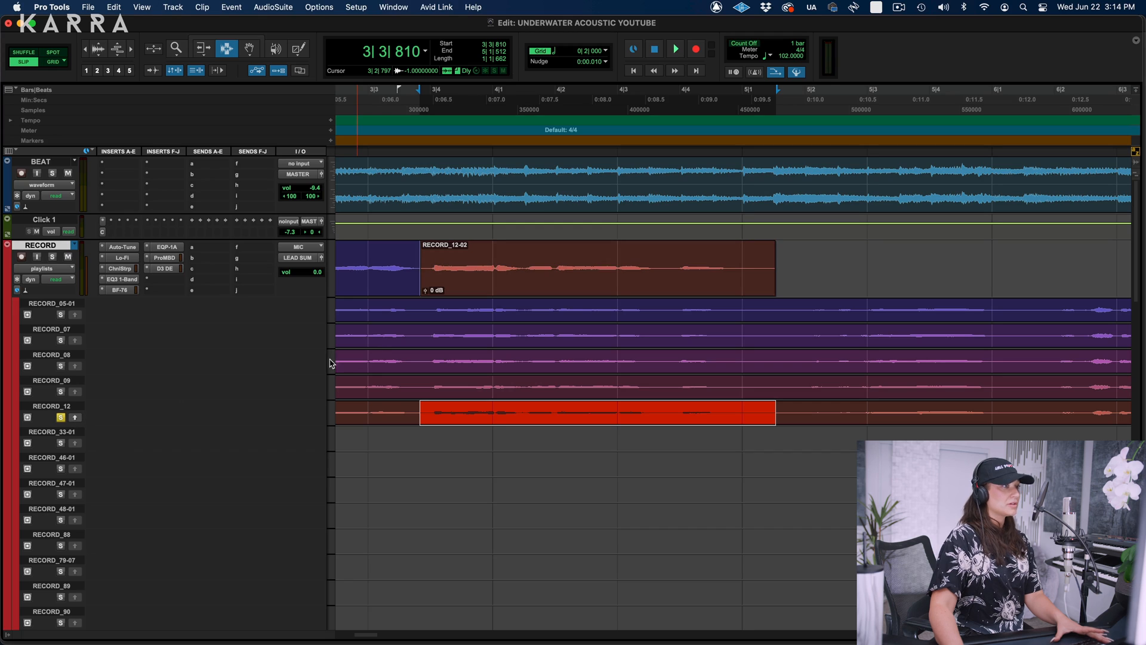
Play back the comped opening phrase and smooth it with a crossfade between the two clips and a fade-out at the end.
{"action": "left_click", "coordinate": [576, 301]}
{"action": "key", "text": "super+bracketleft"}
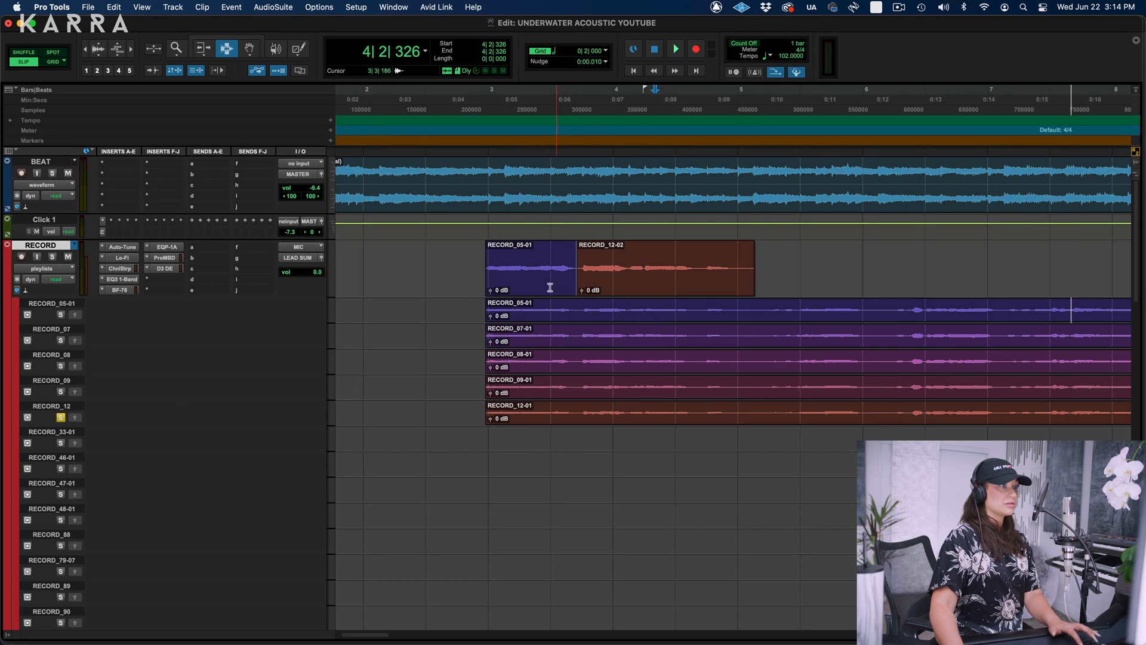
{"action": "left_click", "coordinate": [482, 267]}
{"action": "key", "text": "space"}
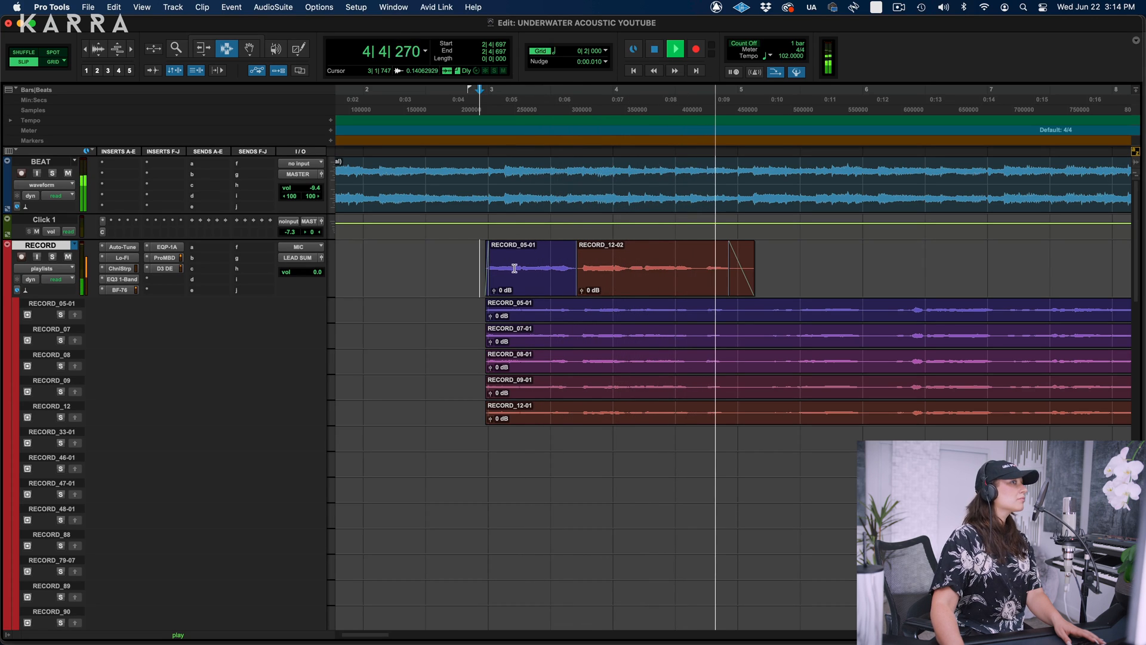
{"action": "key", "text": "space"}
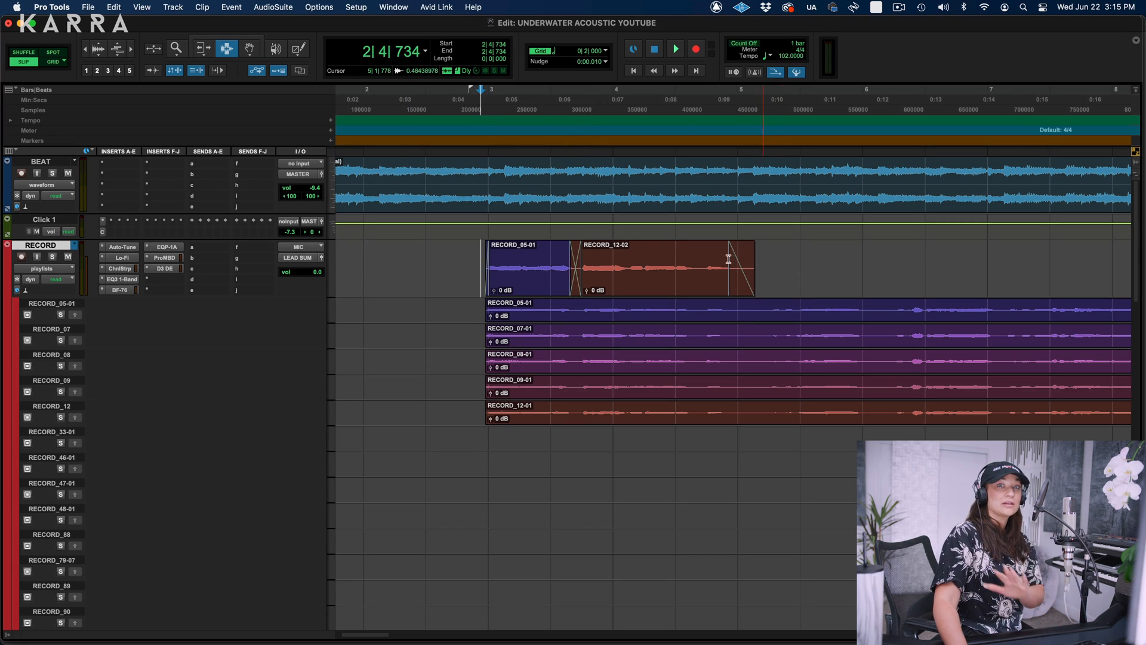
Audition the phrase after bar 5 on RECORD_05-01 and RECORD_12, and extend the comp past bar 7 with RECORD_12.
{"action": "key", "text": "space"}
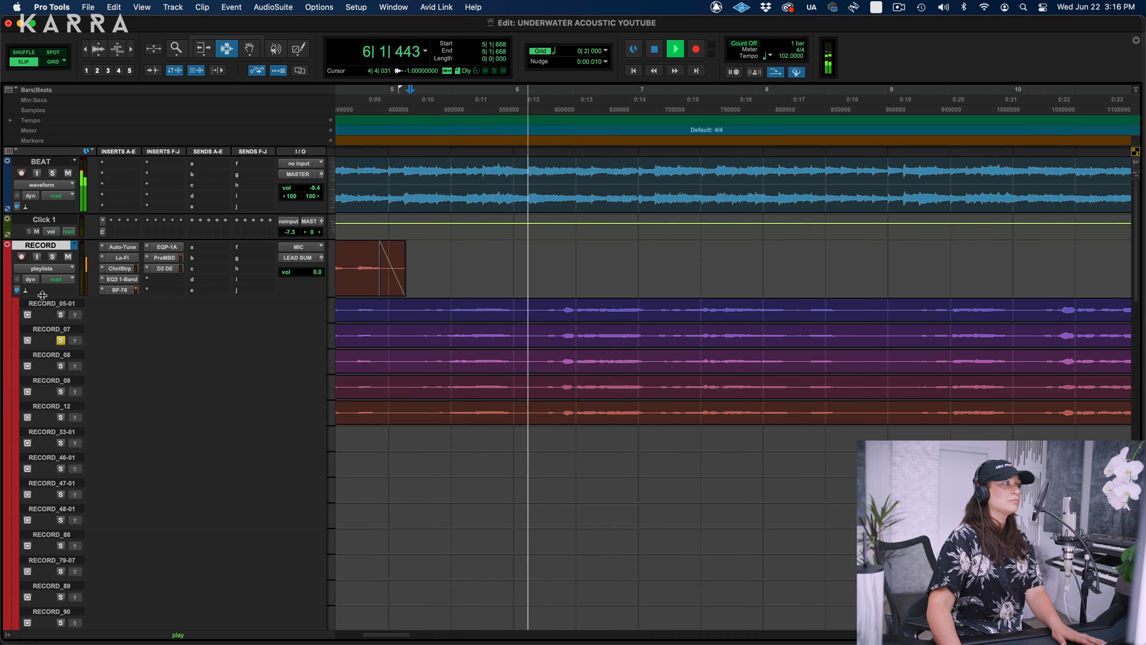
{"action": "left_click", "coordinate": [61, 315]}
{"action": "left_click", "coordinate": [60, 417]}
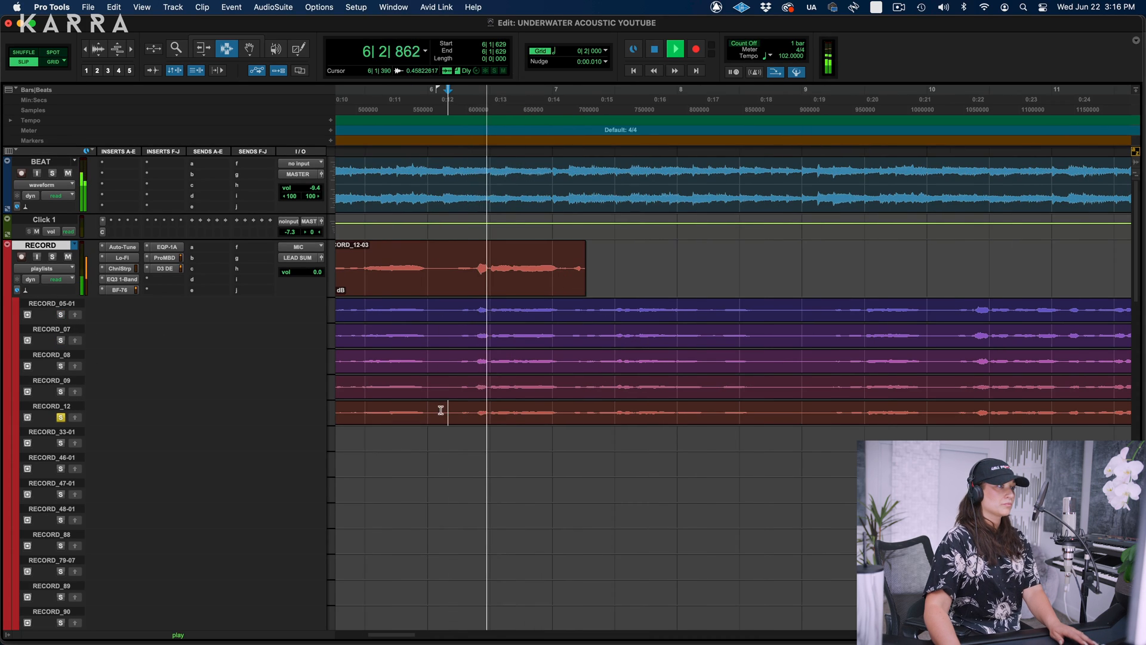
Compare the phrase after bar 6 on RECORD_09 and RECORD_07, use RECORD_08's version in the comp, and audition RECORD_05-01 from bar 7.
{"action": "left_click", "coordinate": [60, 391]}
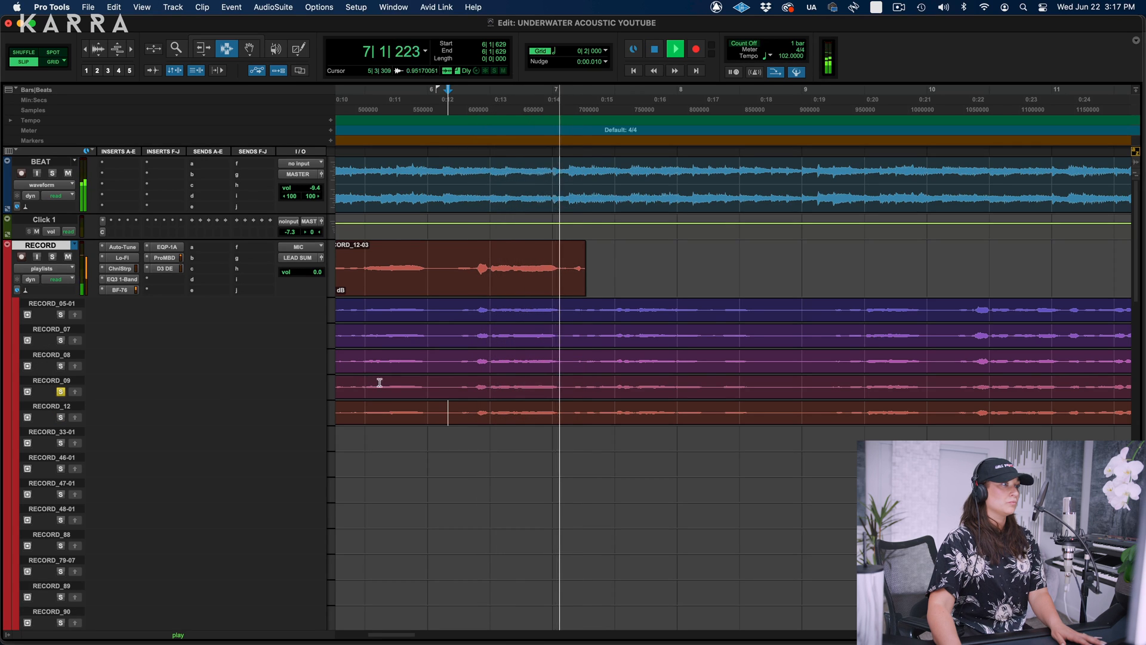
{"action": "left_click", "coordinate": [60, 340]}
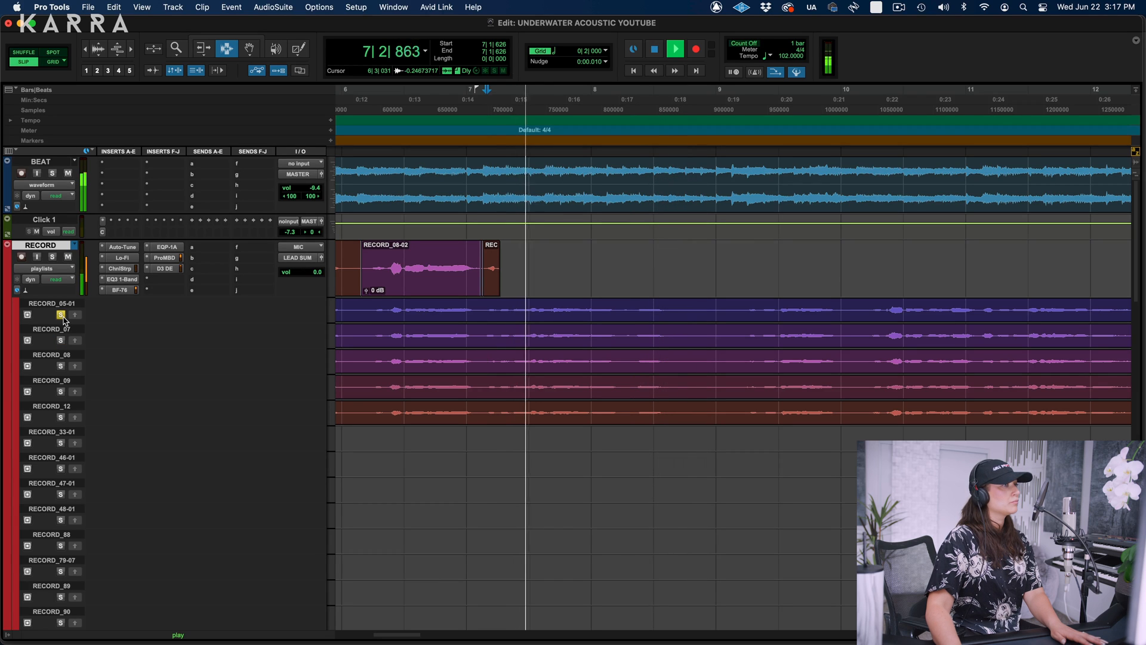
{"action": "left_click", "coordinate": [61, 315]}
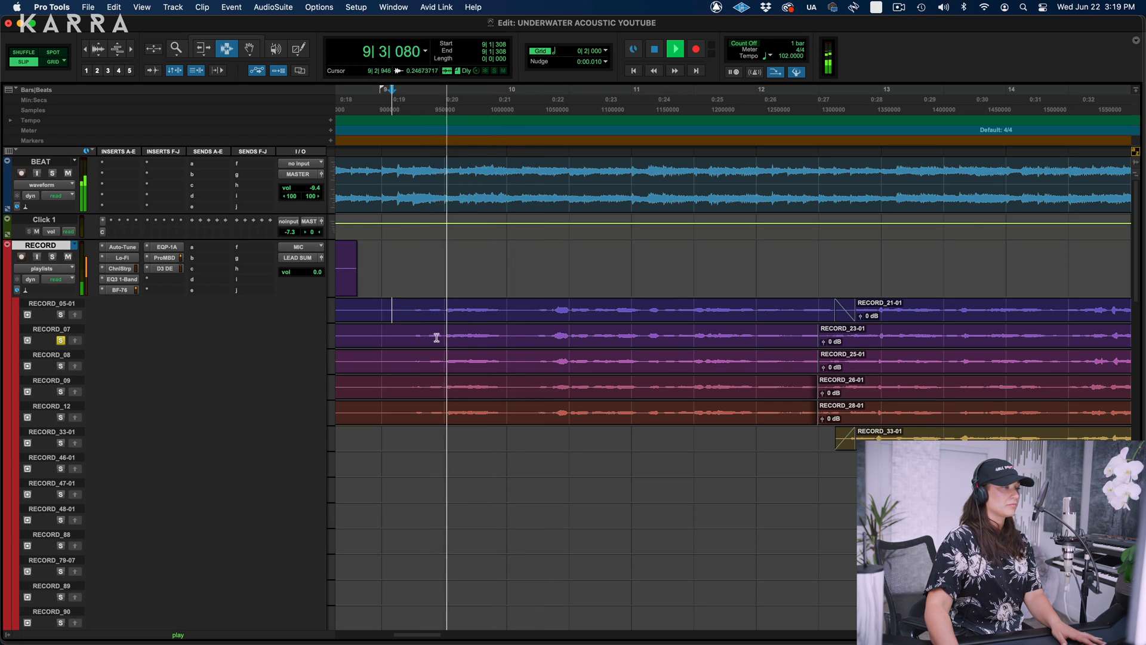
Audition RECORD_07 from bar 9, continue the comp into bar 10 with RECORD_05-01, and solo RECORD_12 for the following phrase.
{"action": "left_click", "coordinate": [409, 330]}
{"action": "left_click", "coordinate": [424, 335]}
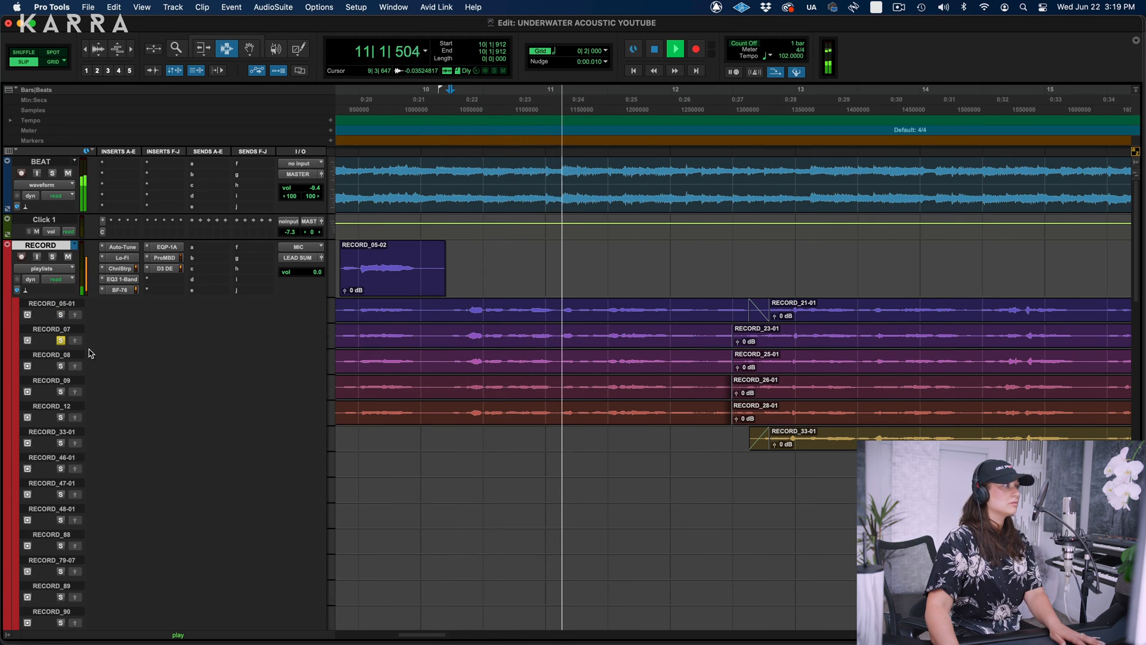
{"action": "left_click", "coordinate": [60, 416]}
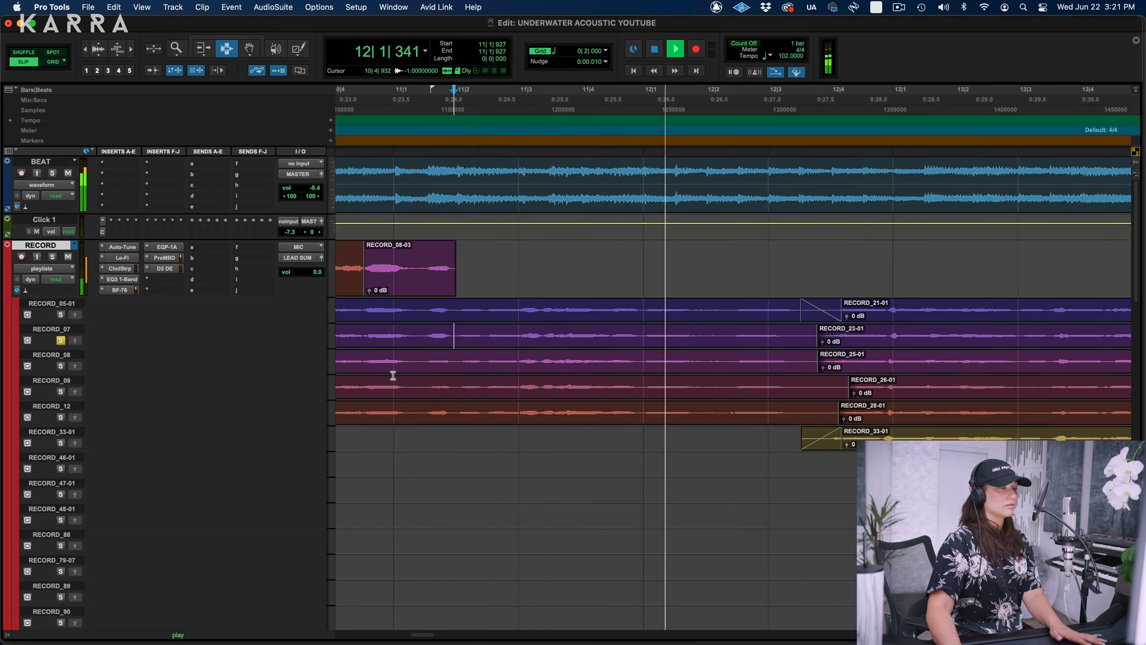
Fill the comp through bar 11 beat 4 with RECORD_07, and select RECORD_09's phrase from there to about bar 12 beat 3.
{"action": "left_click", "coordinate": [61, 366]}
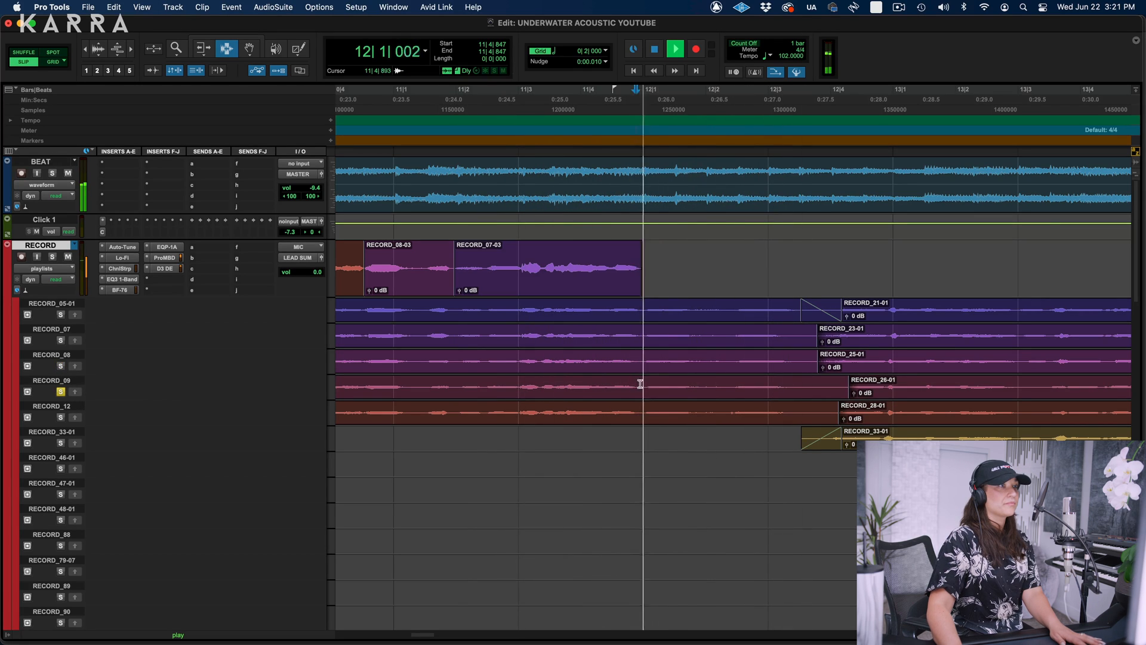
{"action": "left_click_drag", "start_coordinate": [640, 383], "coordinate": [775, 384]}
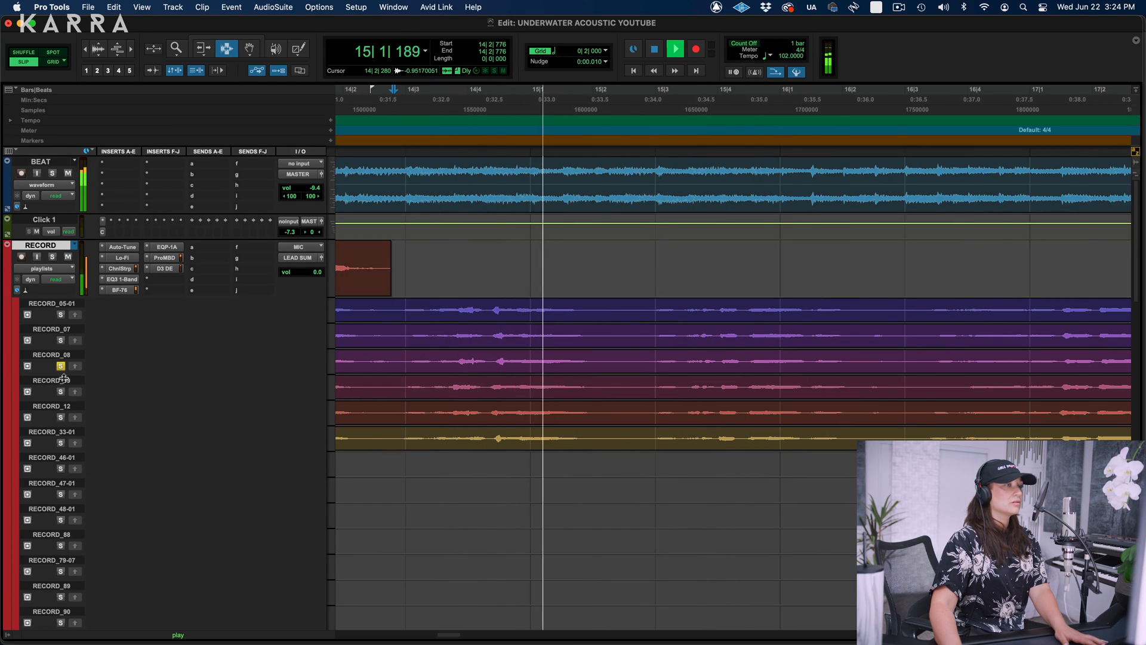
Solo RECORD_07, select its phrase from bar 14 beat 2 to about bar 15 beat 3, and copy it to the main playlist.
{"action": "left_click", "coordinate": [61, 341]}
{"action": "left_click_drag", "start_coordinate": [391, 335], "coordinate": [649, 335]}
{"action": "left_click", "coordinate": [75, 340]}
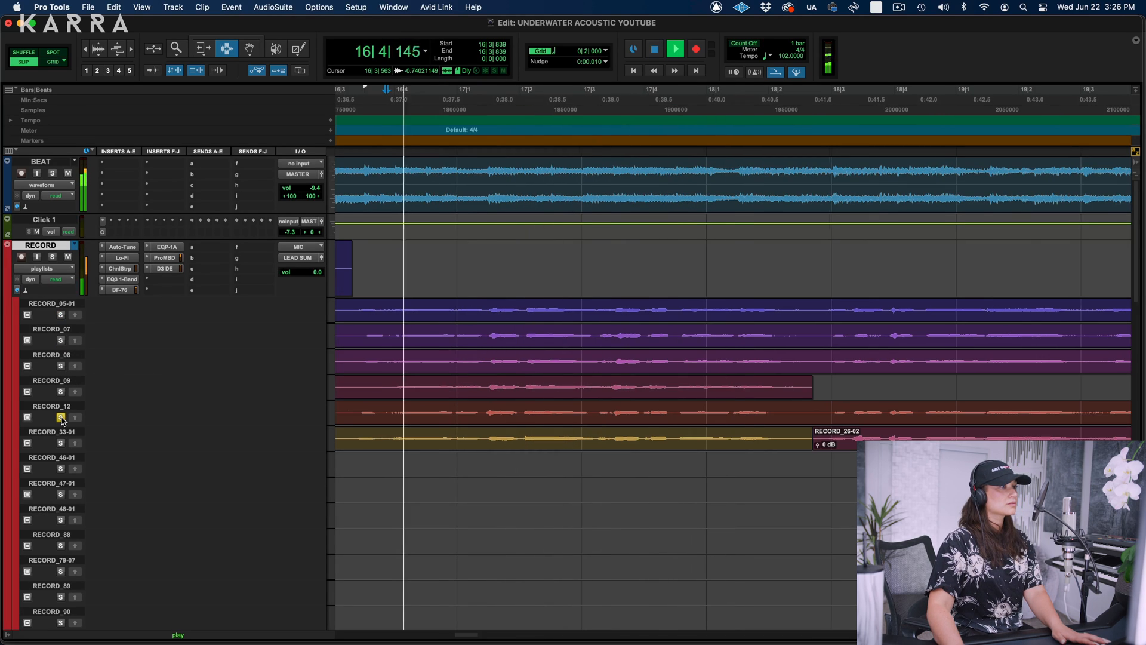
Audition RECORD_12 and RECORD_33-01 for the phrase from bar 16, RECORD_08 from bar 18 beat 3, and RECORD_12 from bar 20 beat 3.
{"action": "left_click", "coordinate": [380, 412]}
{"action": "left_click", "coordinate": [60, 443]}
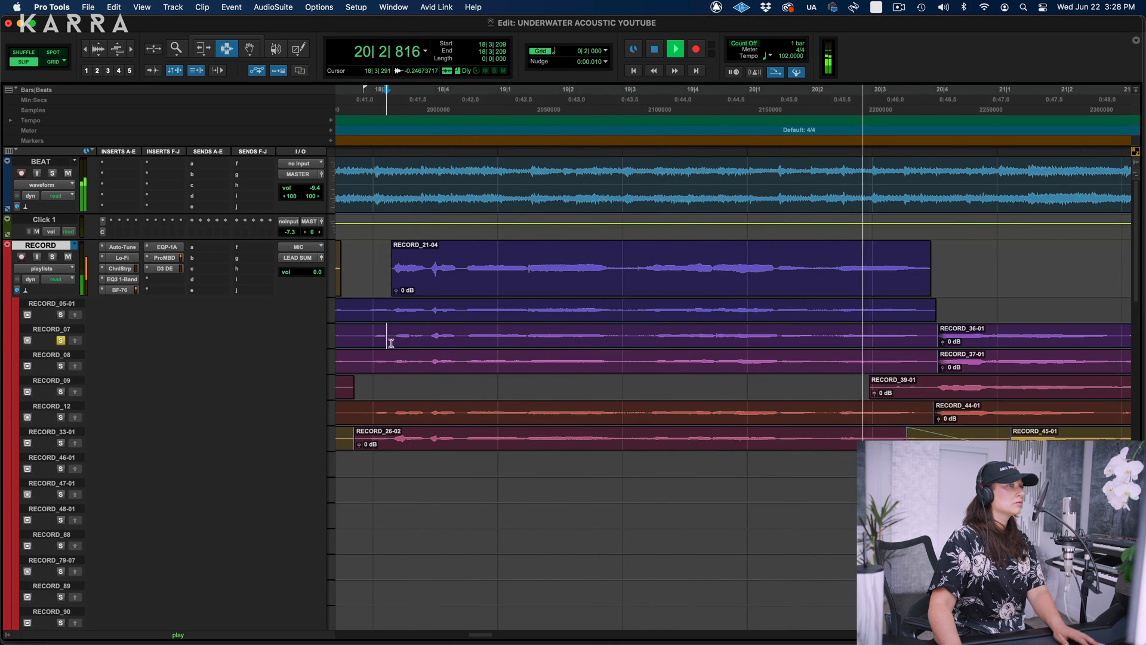
{"action": "left_click", "coordinate": [60, 366]}
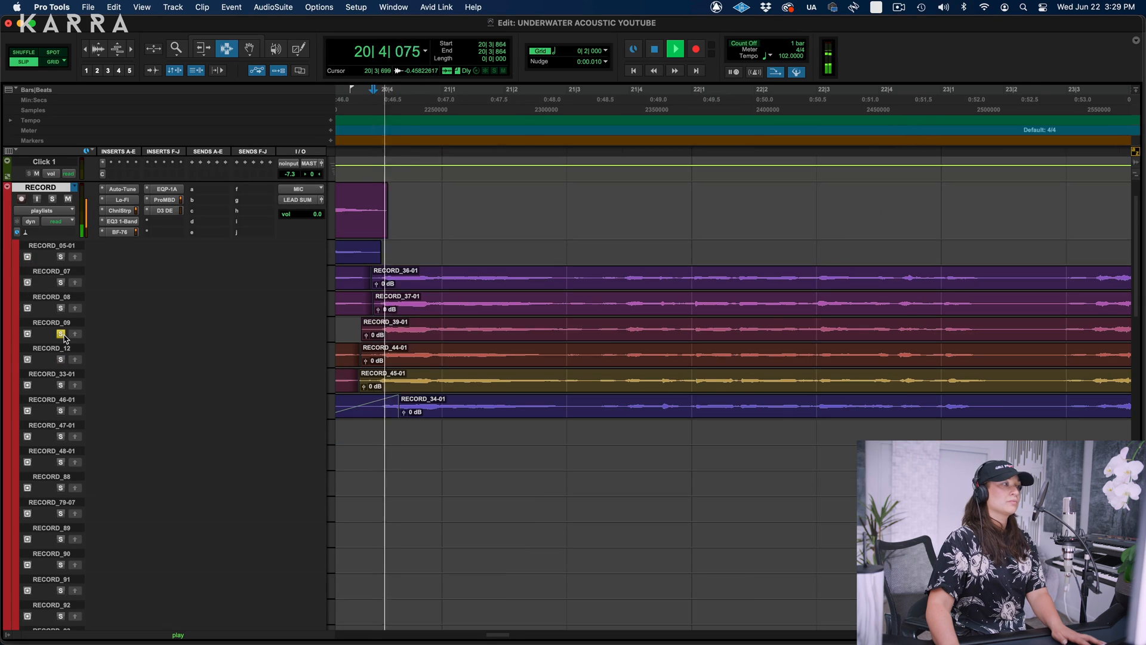
{"action": "left_click", "coordinate": [60, 360]}
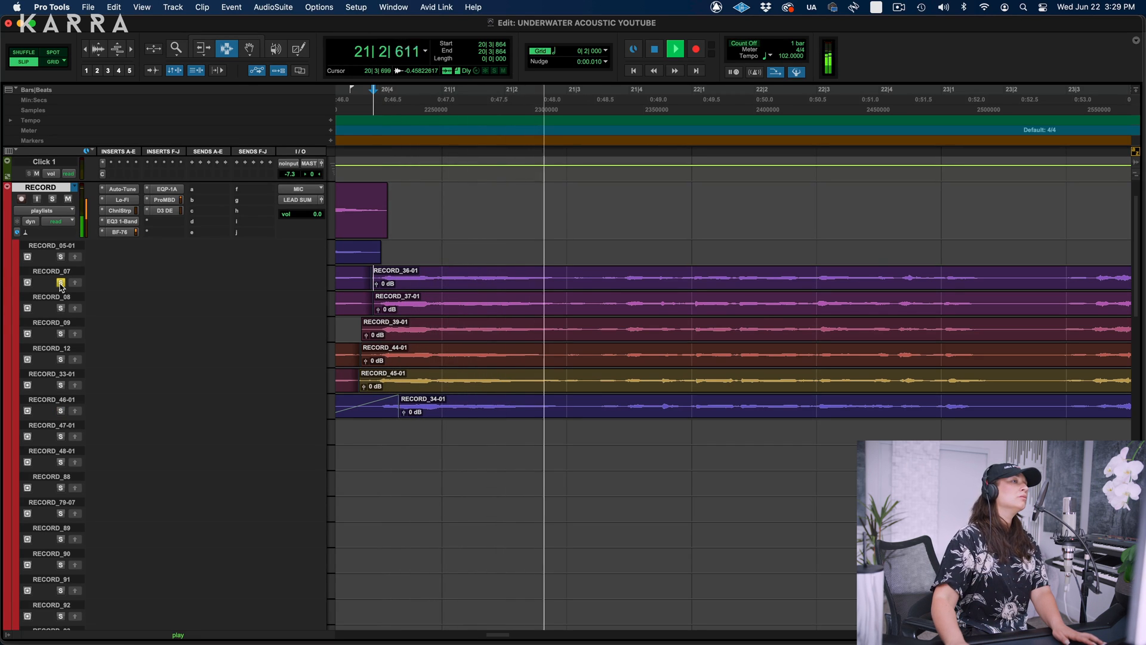
Copy RECORD_07's phrase from bar 20 beat 3 to about bar 21 beat 3 to the main playlist.
{"action": "left_click_drag", "start_coordinate": [574, 277], "coordinate": [376, 271]}
{"action": "left_click", "coordinate": [74, 282]}
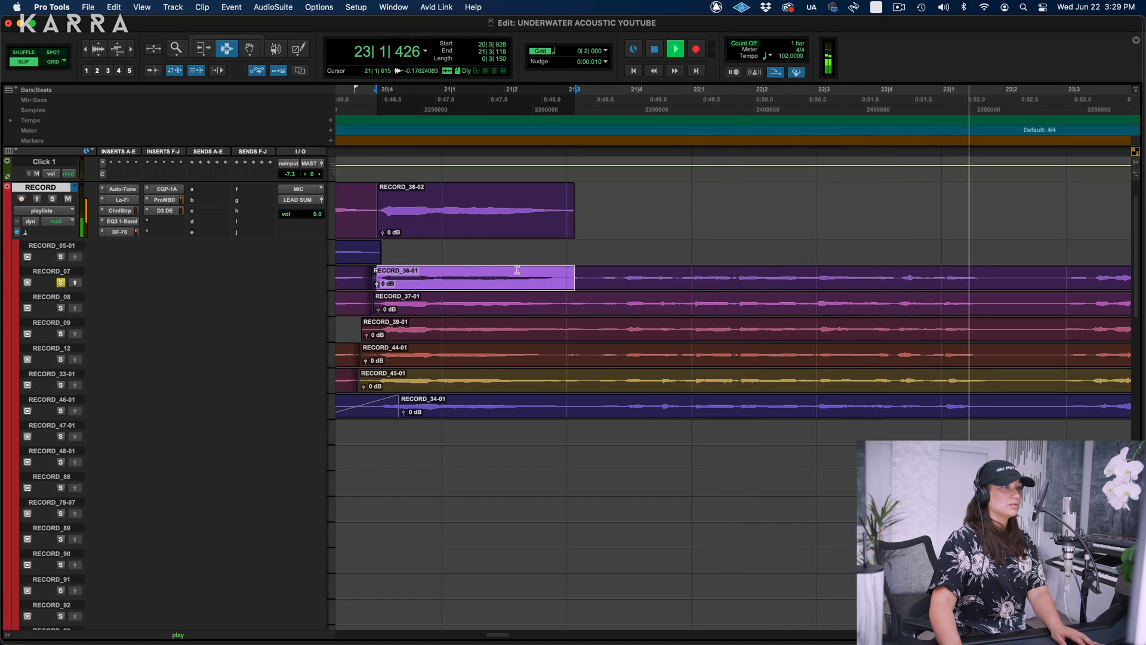
{"action": "left_click", "coordinate": [601, 271]}
{"action": "key", "text": "r"}
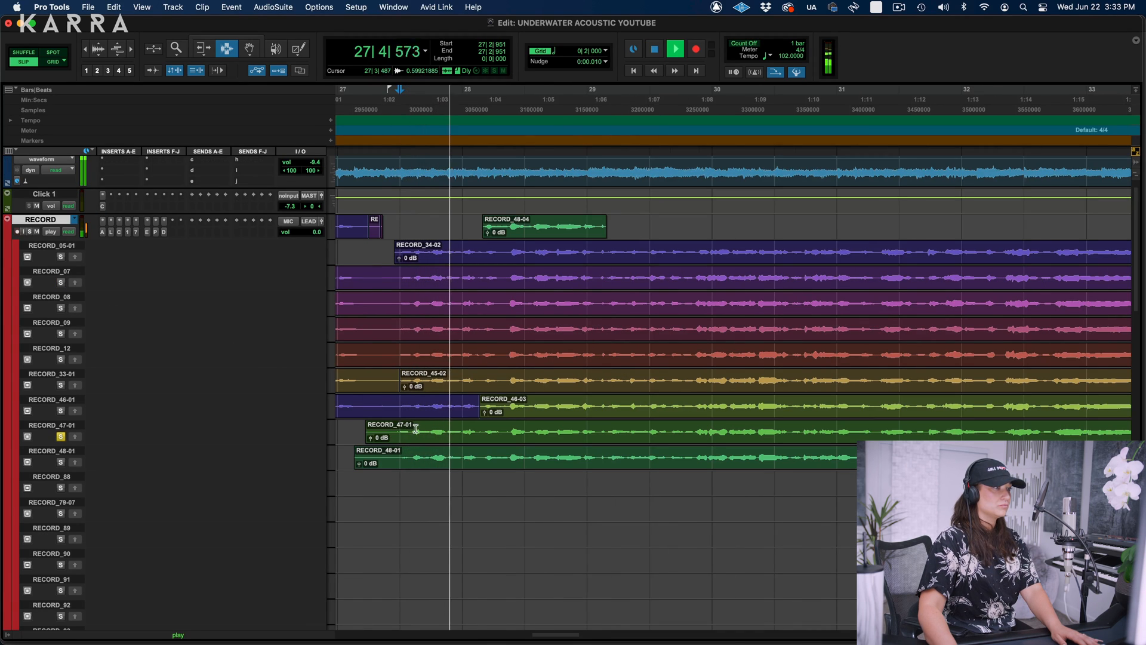
Compare RECORD_47-01 and RECORD_46-01 from bar 27 beat 3, and audition RECORD_48-01 from bar 28 beat 3.
{"action": "left_click", "coordinate": [411, 430]}
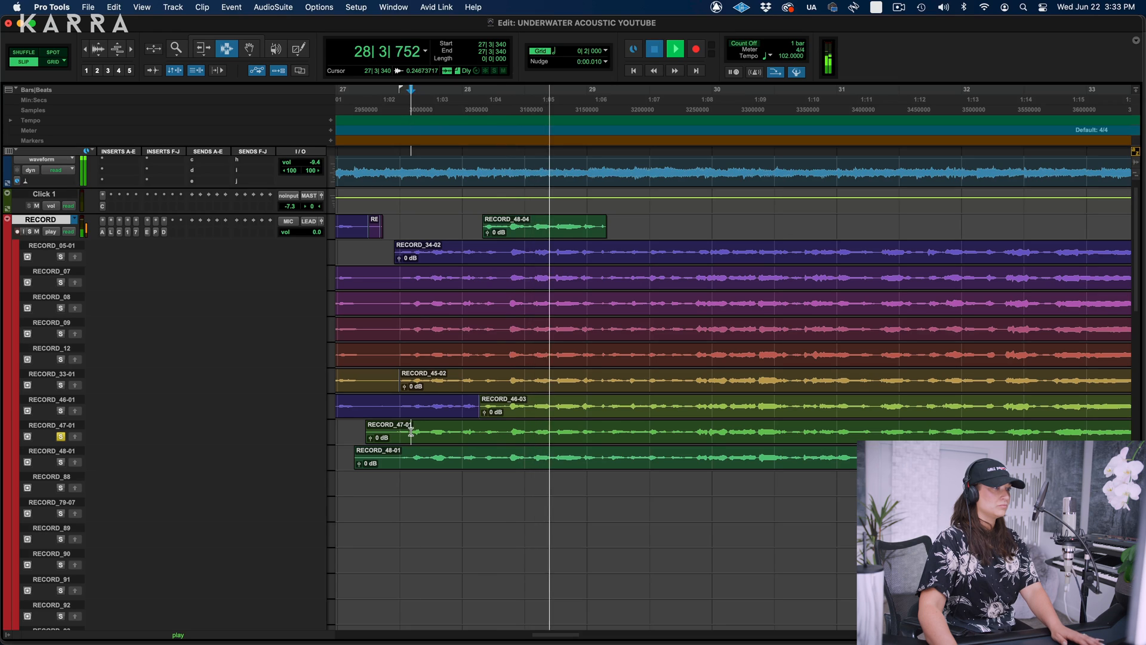
{"action": "left_click", "coordinate": [411, 430]}
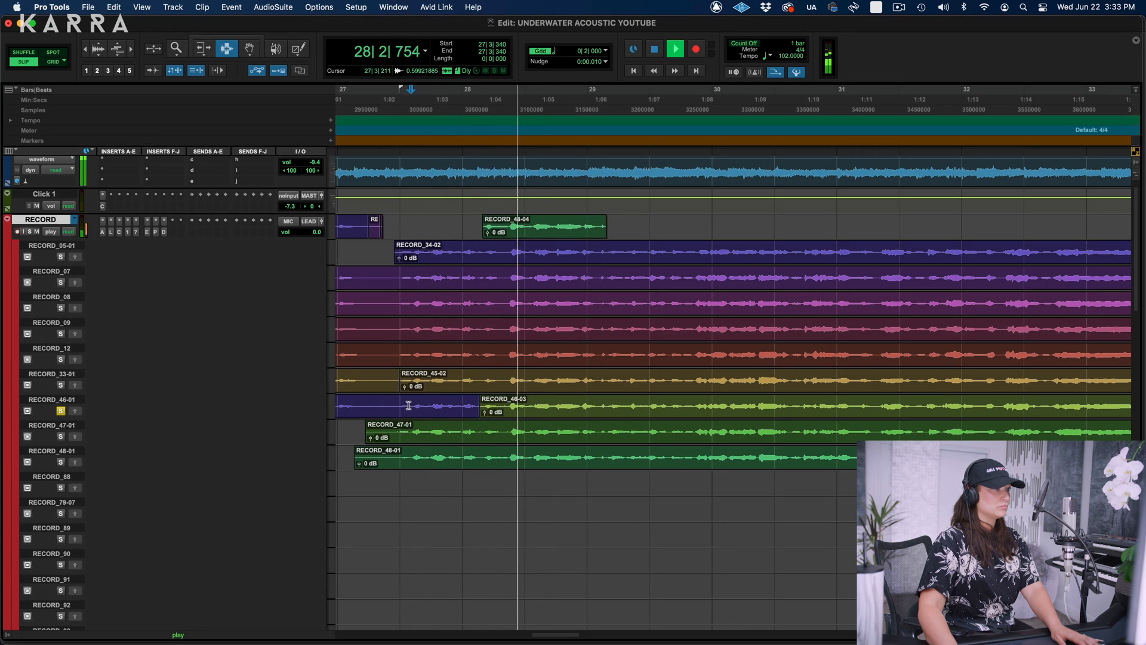
{"action": "left_click", "coordinate": [388, 453]}
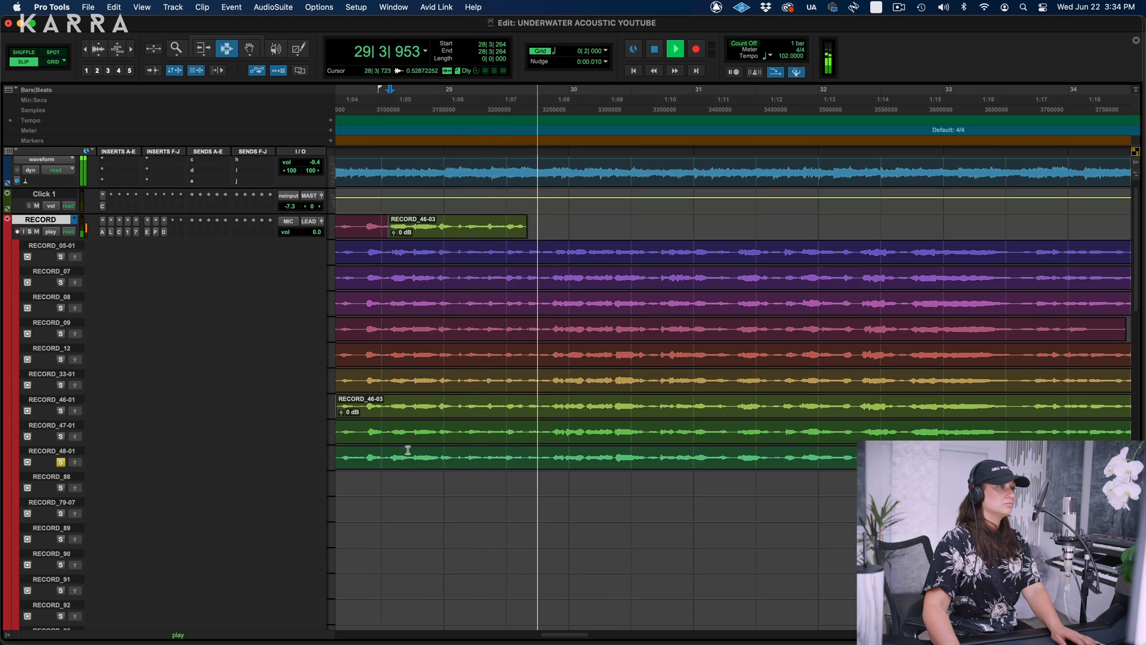
Use RECORD_47-01 in the comp from bar 29 beat 4 to bar 30 beat 3, and audition RECORD_46-01's phrase from bar 30 beat 1.
{"action": "left_click", "coordinate": [60, 436], "text": "super"}
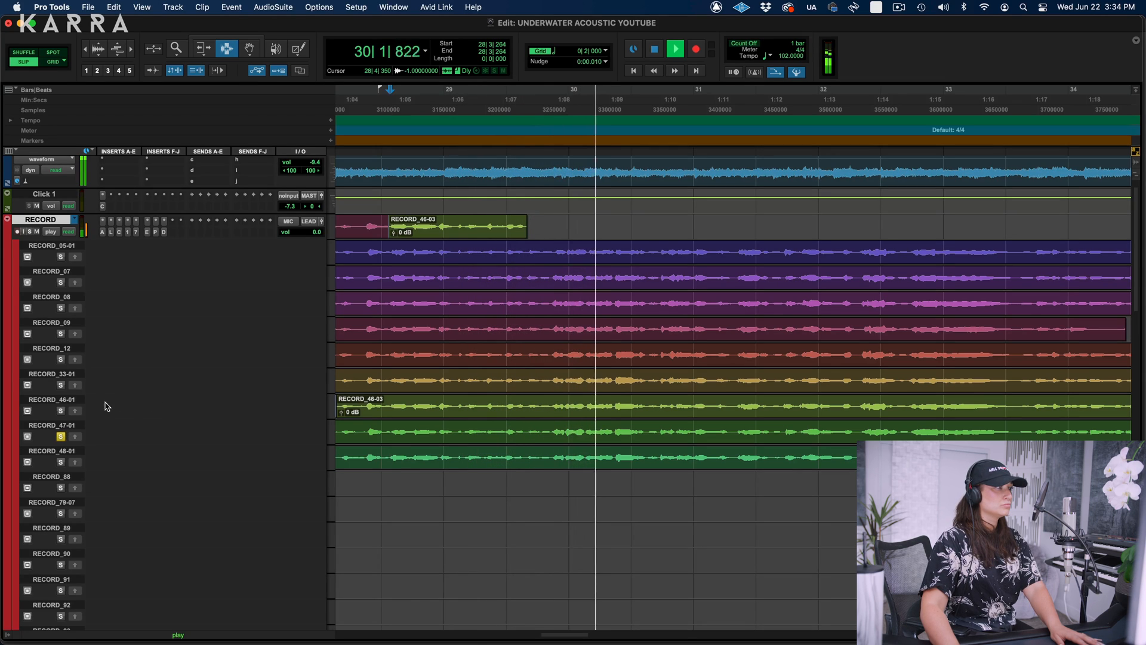
{"action": "left_click", "coordinate": [60, 411], "text": "super"}
{"action": "left_click_drag", "start_coordinate": [471, 406], "coordinate": [662, 406]}
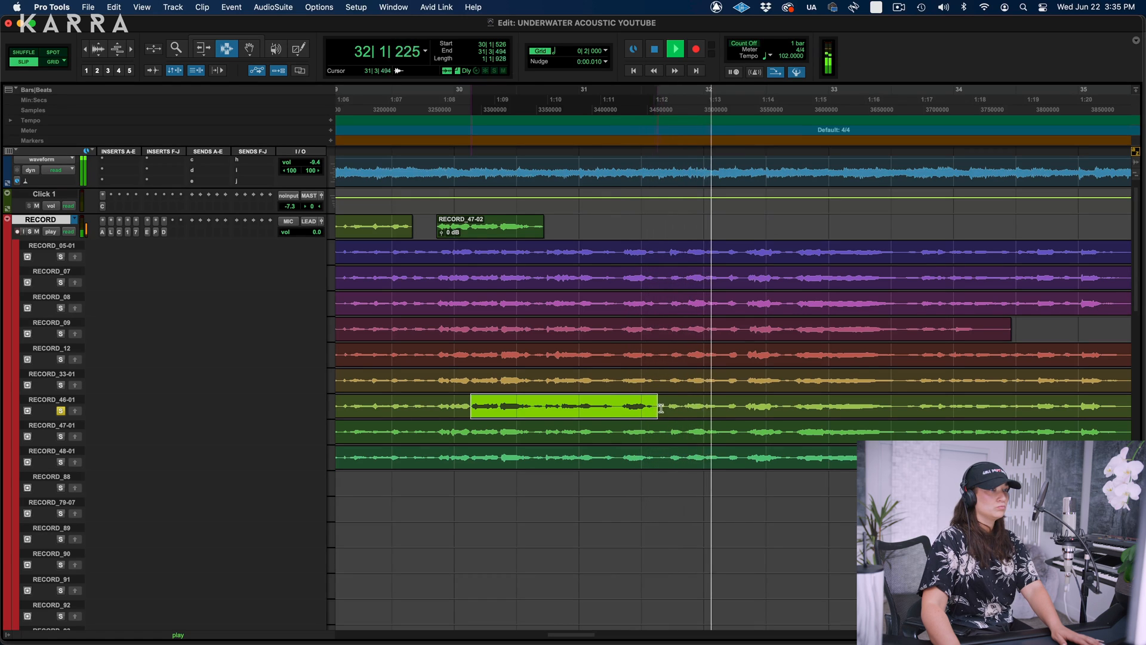
{"action": "left_click", "coordinate": [644, 407]}
{"action": "key", "text": "F8"}
{"action": "left_click", "coordinate": [640, 411]}
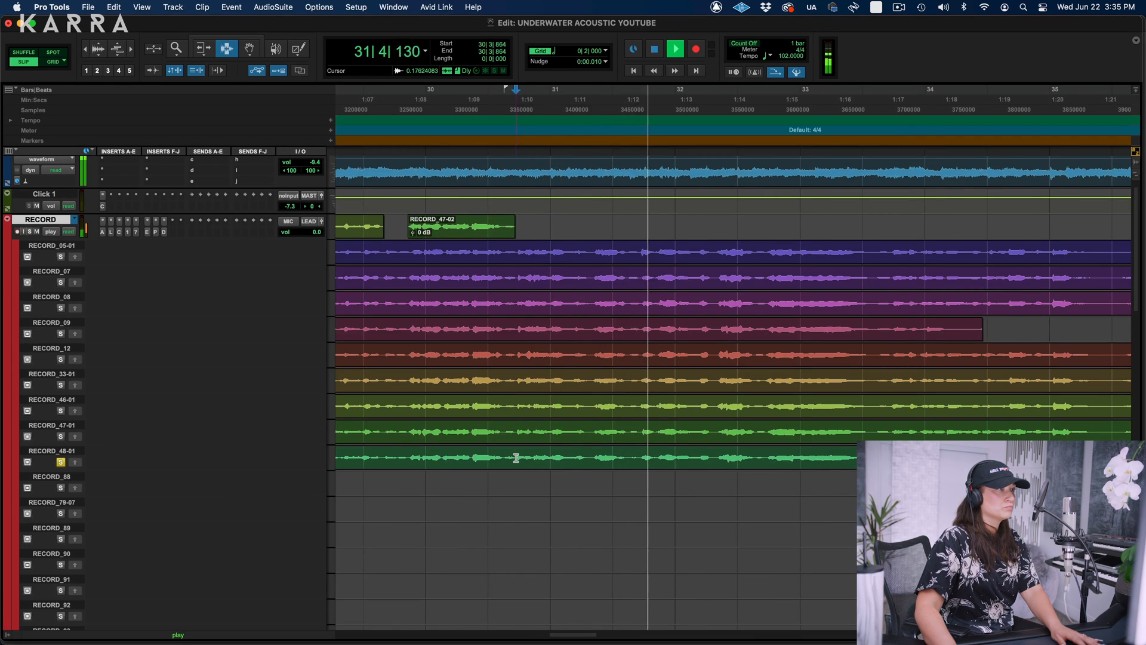
Fill the comp with RECORD_48-01 from bar 30 beat 3 to about bar 33 beat 3, and RECORD_46-01 up to bar 35 beat 3.
{"action": "left_click_drag", "start_coordinate": [515, 460], "coordinate": [912, 458]}
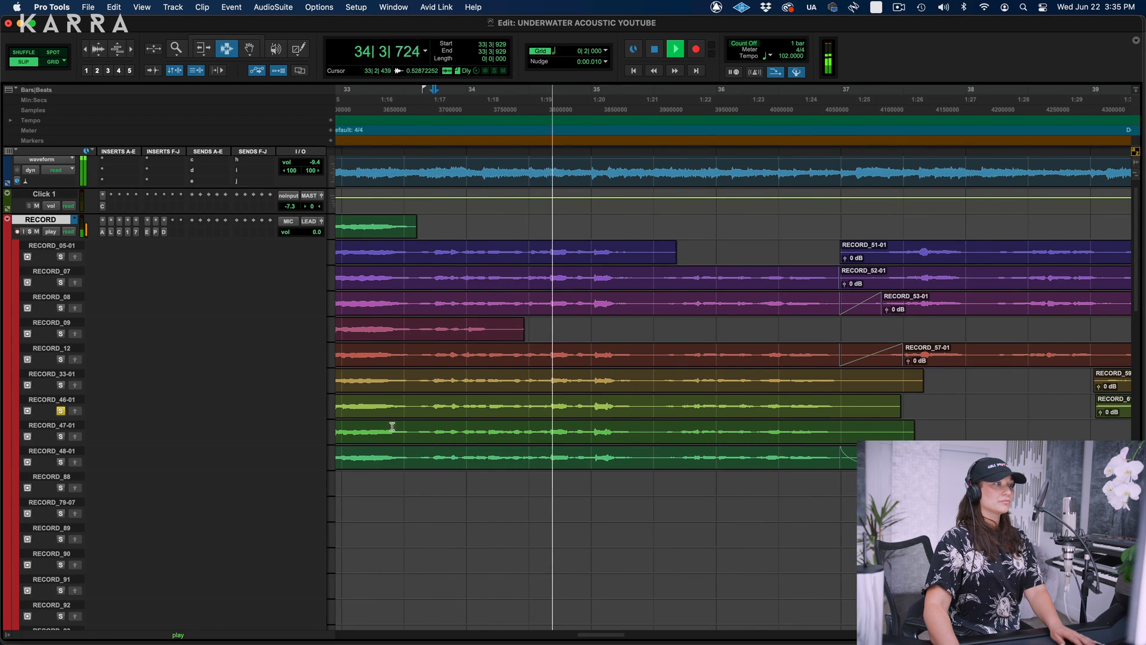
{"action": "left_click_drag", "start_coordinate": [431, 407], "coordinate": [656, 411]}
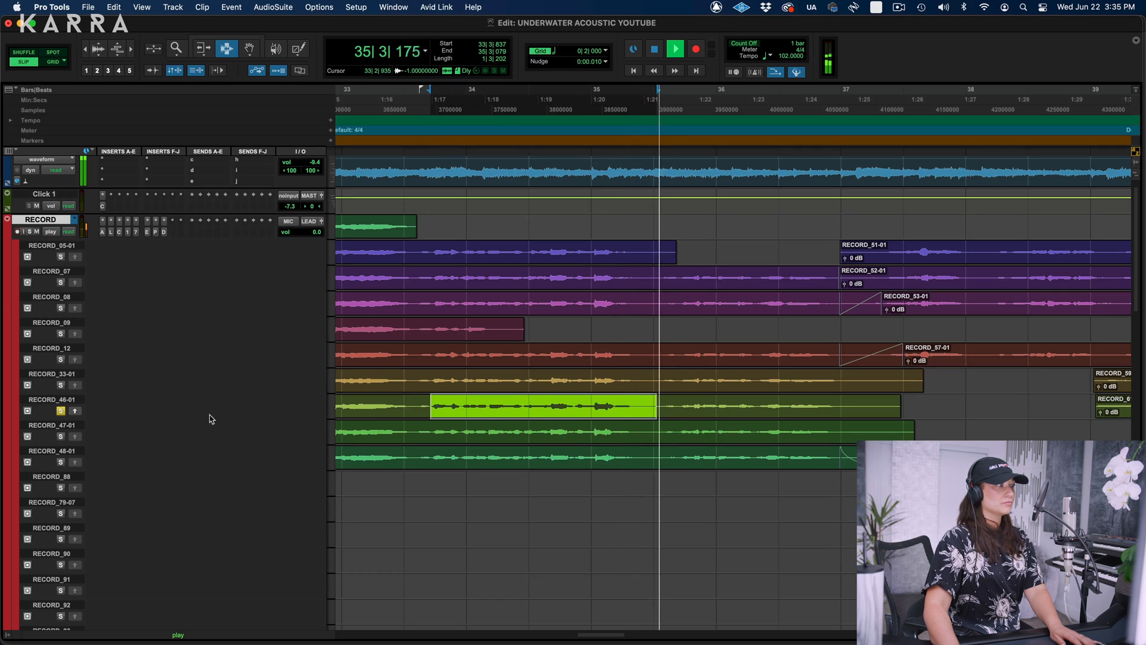
{"action": "left_click", "coordinate": [74, 411]}
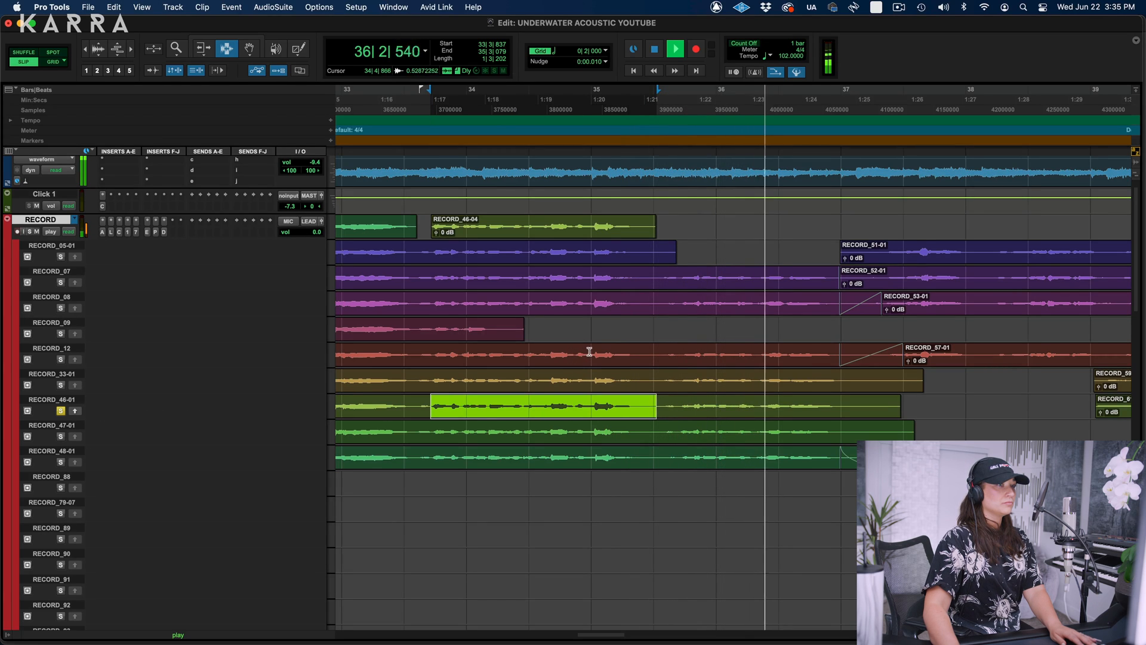
Solo RECORD_33-01 and resume playback to audition its next phrase.
{"action": "key", "text": "space"}
{"action": "left_click", "coordinate": [61, 385]}
{"action": "key", "text": "space"}
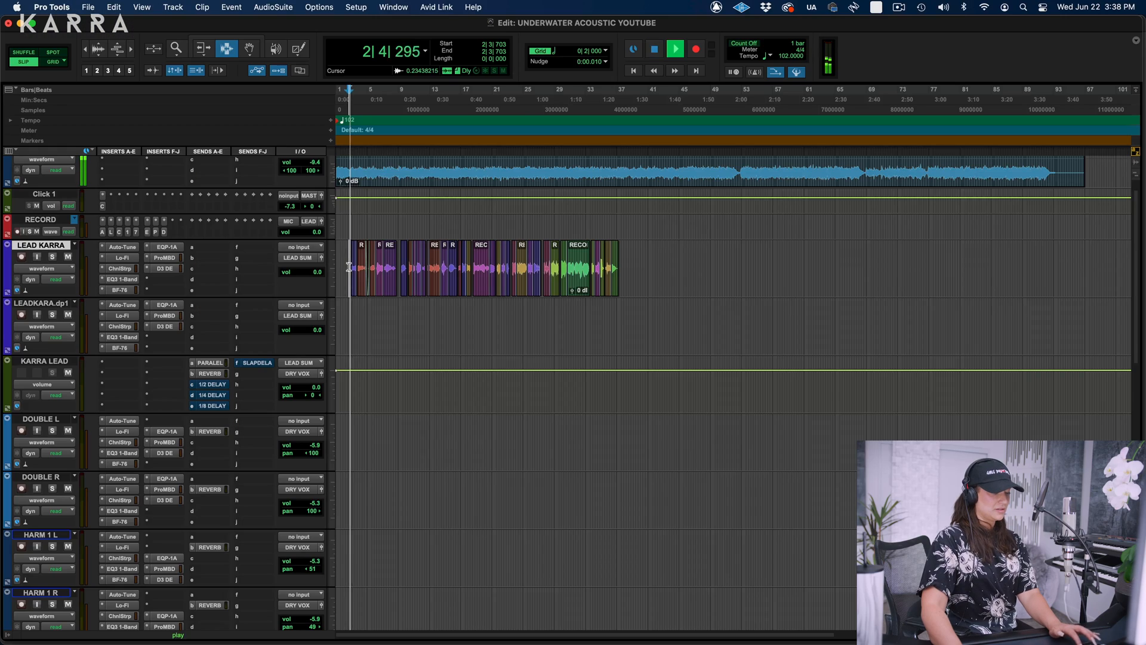
On LEAD KARRA, lower the clip gain of the breath from bar 5 beat 1 to the end of beat 2 to -11.3 dB.
{"action": "scroll", "coordinate": [417, 287], "scroll_direction": "up", "scroll_amount": 3}
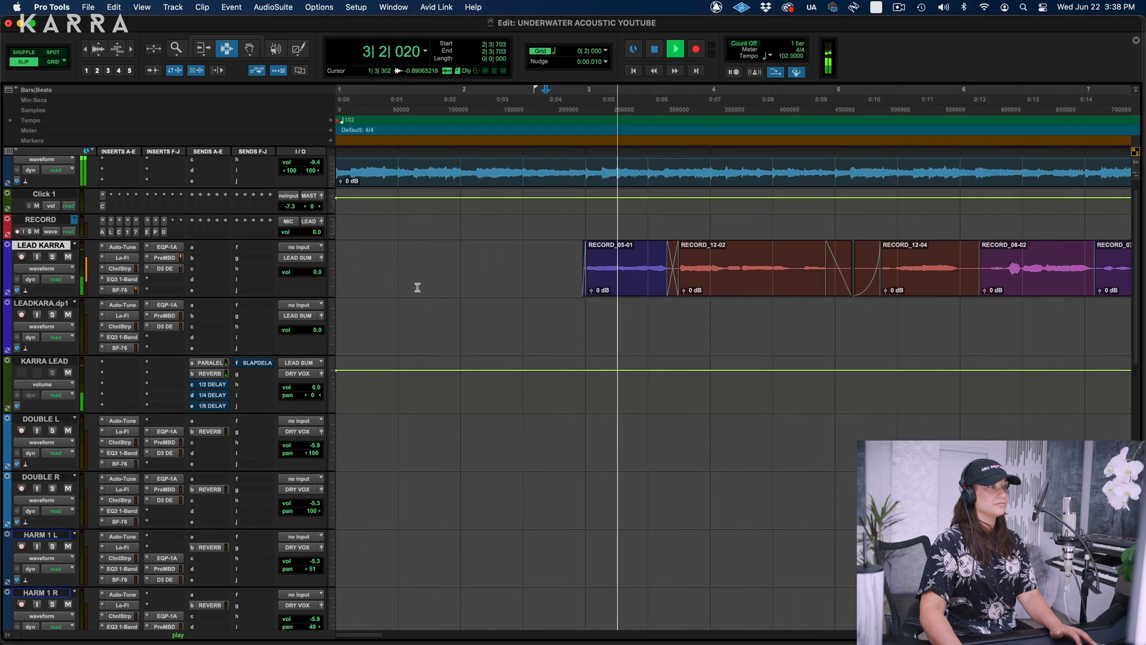
{"action": "scroll", "coordinate": [418, 287], "scroll_direction": "right", "scroll_amount": 5}
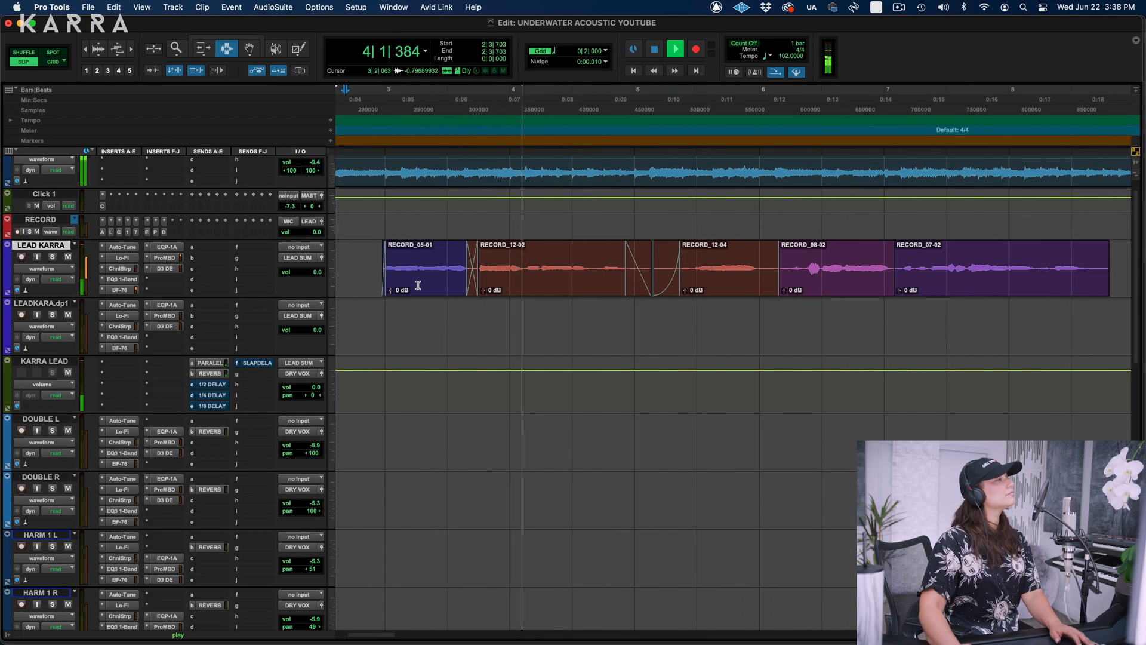
{"action": "scroll", "coordinate": [418, 286], "scroll_direction": "right", "scroll_amount": 5}
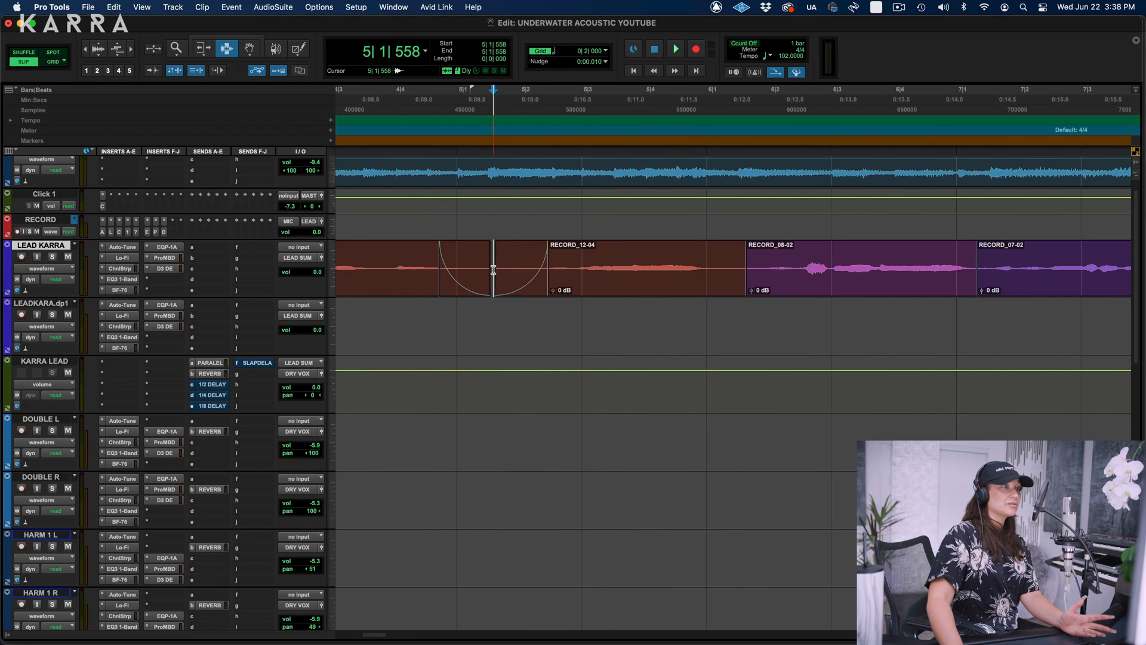
{"action": "left_click_drag", "start_coordinate": [493, 270], "coordinate": [583, 296]}
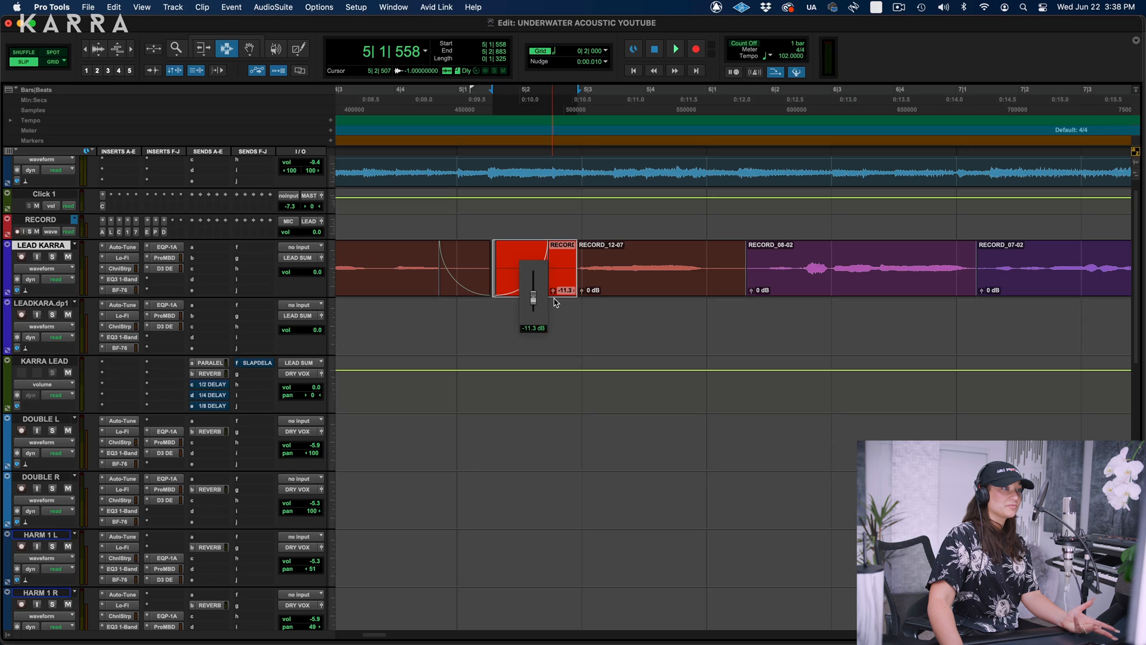
{"action": "left_click", "coordinate": [566, 292]}
Try a crossfade between the quieter breath clip and RECORD_12-07, listen to it, and remove the crossfade.
{"action": "left_click_drag", "start_coordinate": [566, 270], "coordinate": [588, 274]}
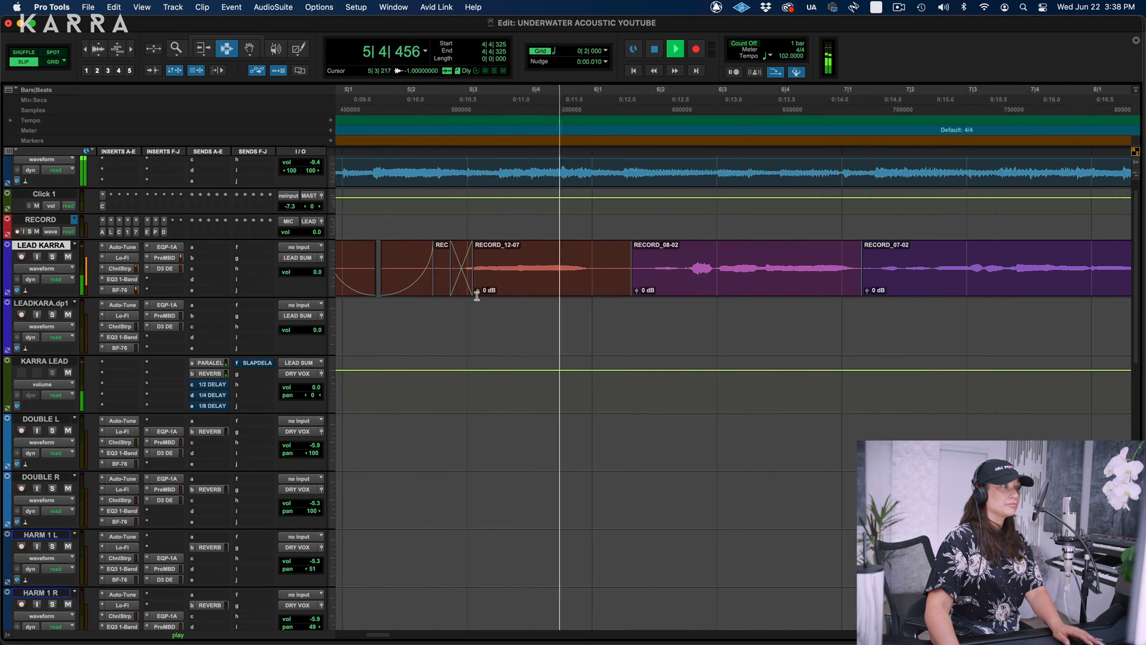
{"action": "key", "text": "space"}
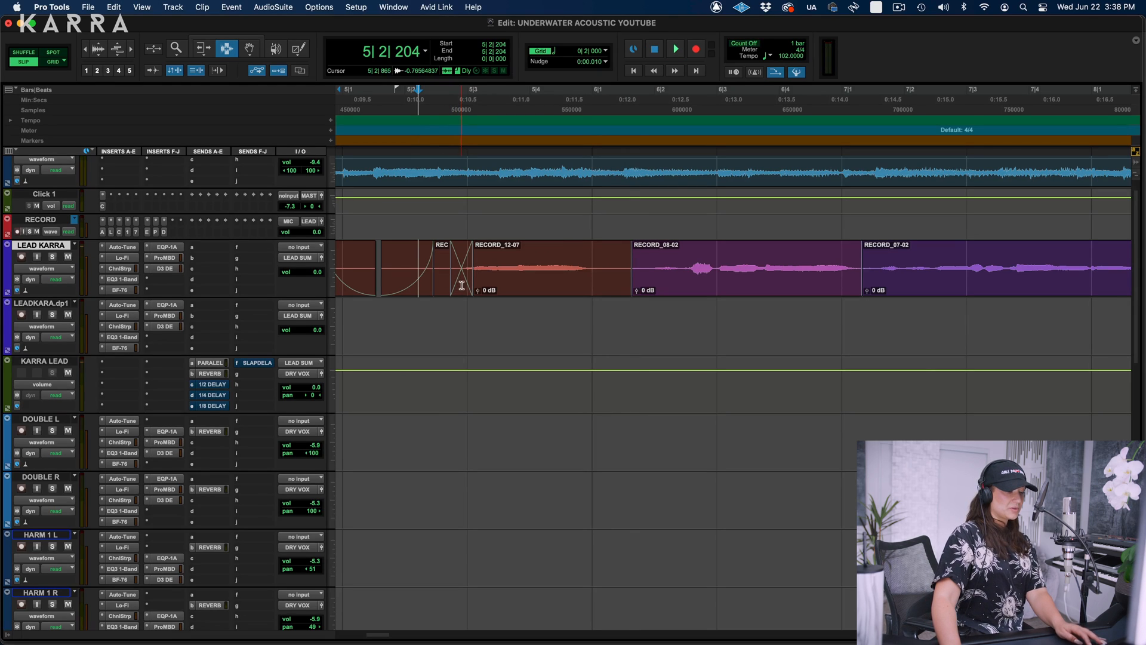
{"action": "key", "text": "F8"}
{"action": "left_click", "coordinate": [464, 283]}
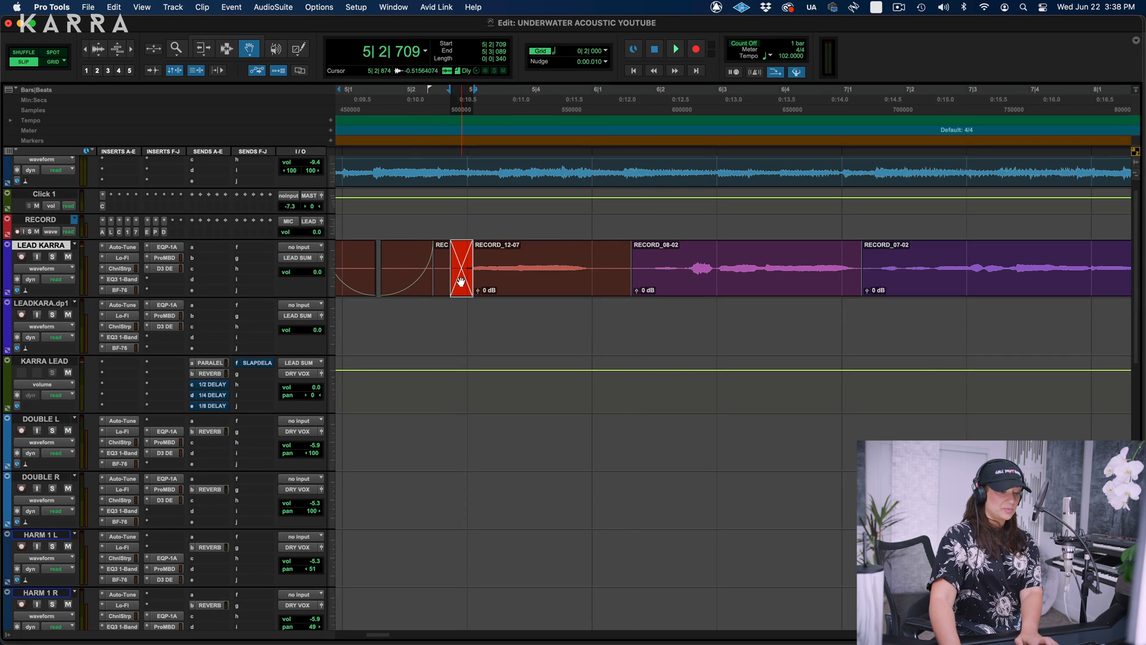
{"action": "key", "text": "Delete"}
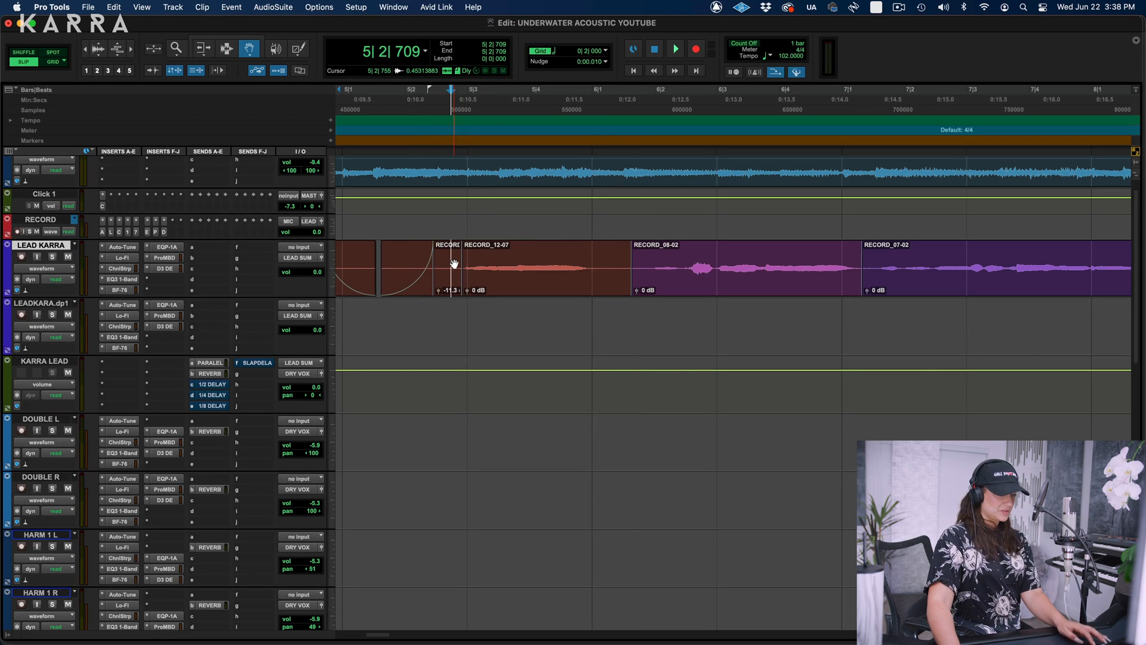
Lower the clip gain at the start of RECORD_12-07 near bar 5 beat 3, crossfade its edges, and play the result.
{"action": "key", "text": "t"}
{"action": "key", "text": "t"}
{"action": "key", "text": "t"}
{"action": "scroll", "coordinate": [562, 280], "scroll_direction": "right", "scroll_amount": 4}
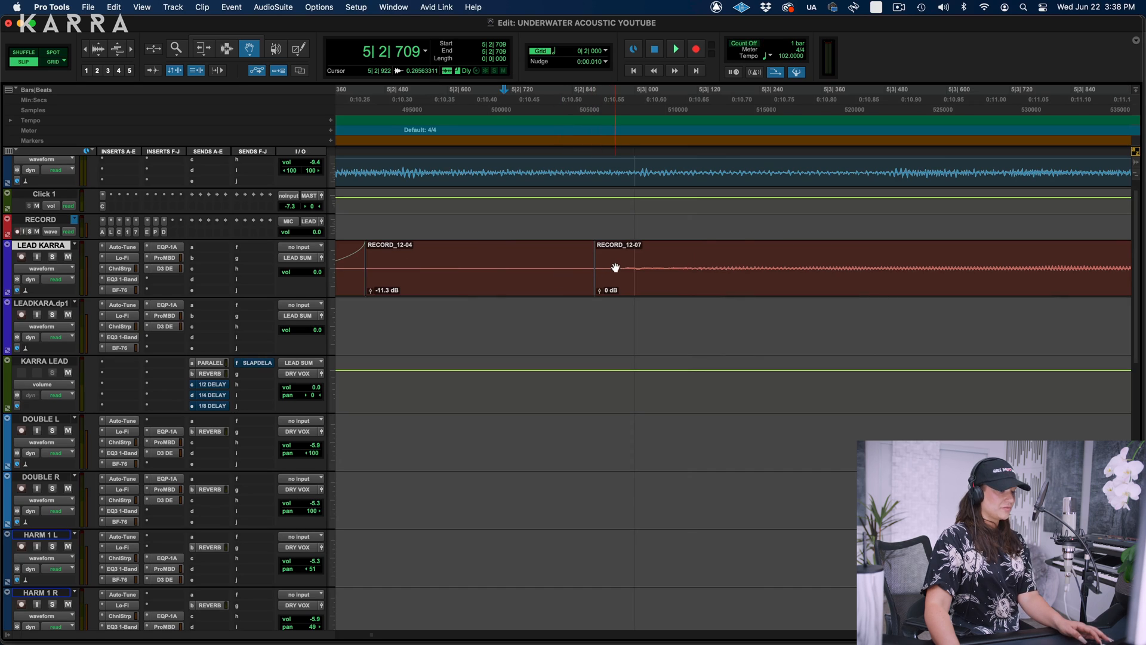
{"action": "key", "text": "F7"}
{"action": "left_click_drag", "start_coordinate": [584, 276], "coordinate": [700, 267]}
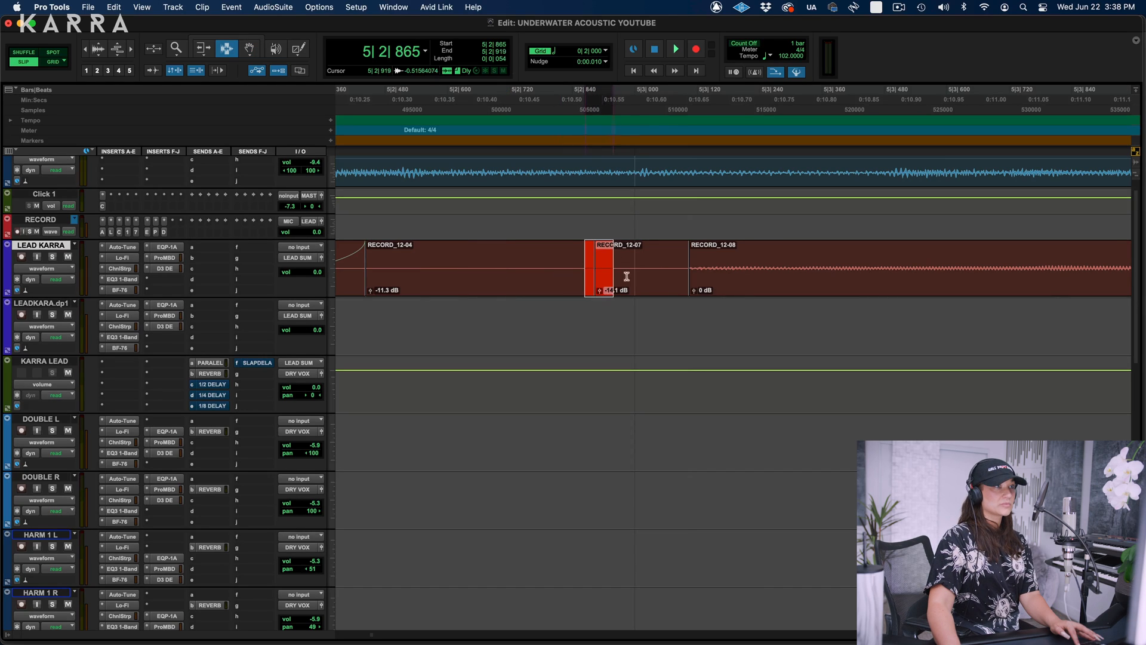
{"action": "key", "text": "f"}
{"action": "key", "text": "f"}
{"action": "left_click", "coordinate": [443, 261]}
{"action": "key", "text": "space"}
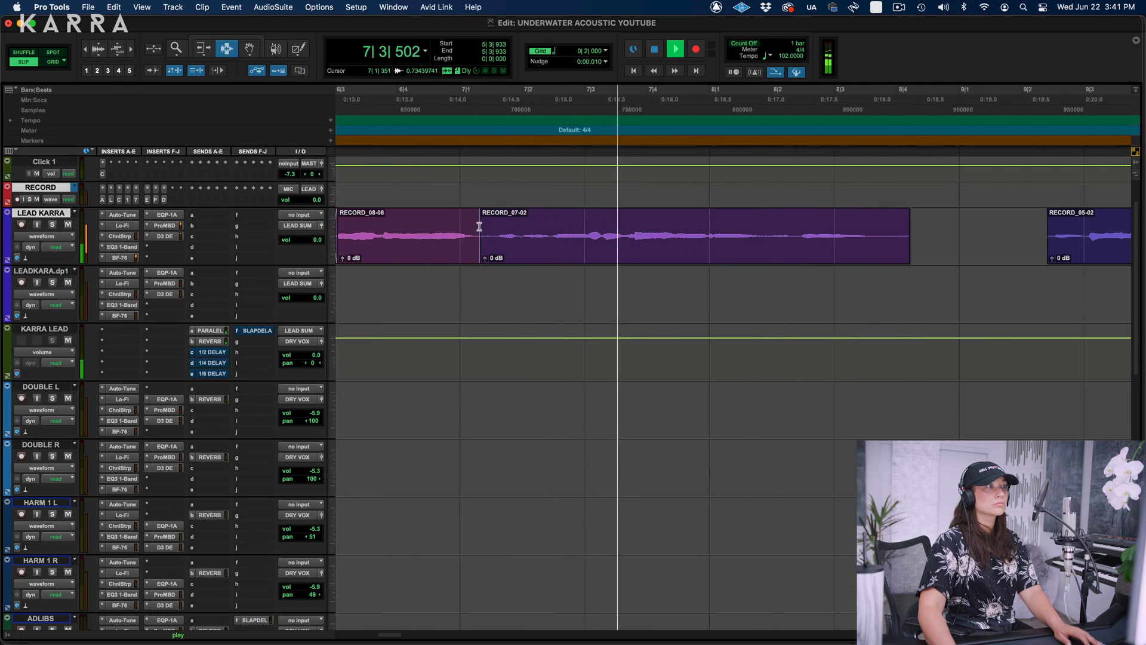
Crossfade RECORD_08-08 into RECORD_07-02 at bar 7, and lower the breath in bar 7 beat 2 to -15.1 dB with crossfades around it.
{"action": "left_click_drag", "start_coordinate": [478, 237], "coordinate": [504, 288]}
{"action": "key", "text": "super+e"}
{"action": "key", "text": "super+f"}
{"action": "key", "text": "space"}
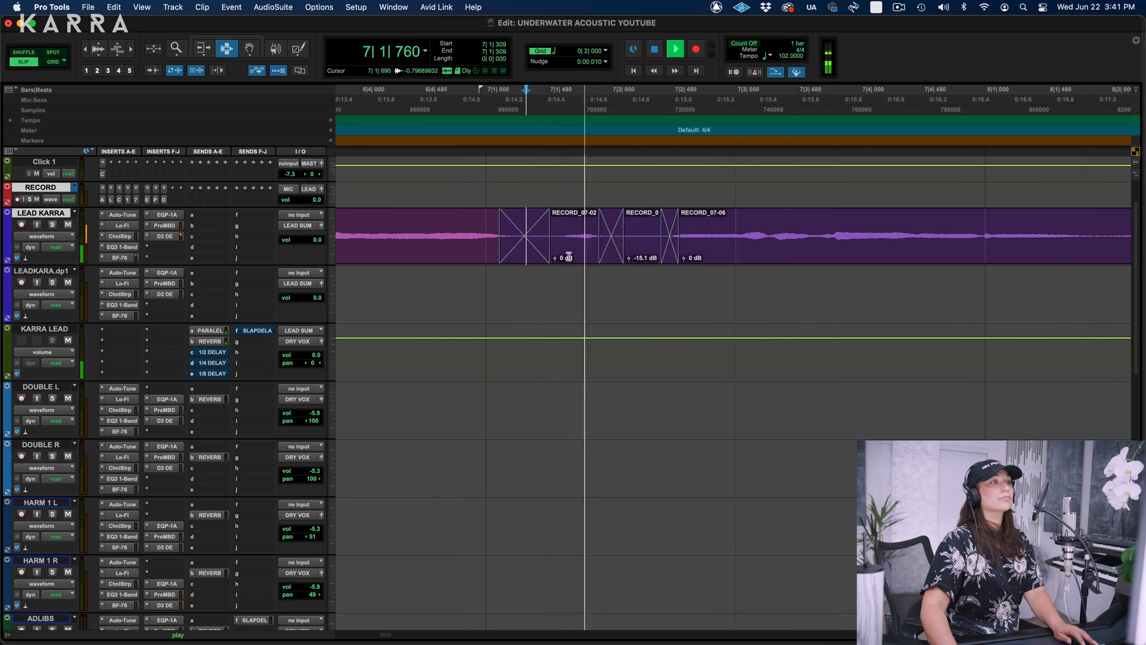
Extend the end of the RECORD_07 clip in bar 8 to just before bar 9.
{"action": "key", "text": "super+bracketright"}
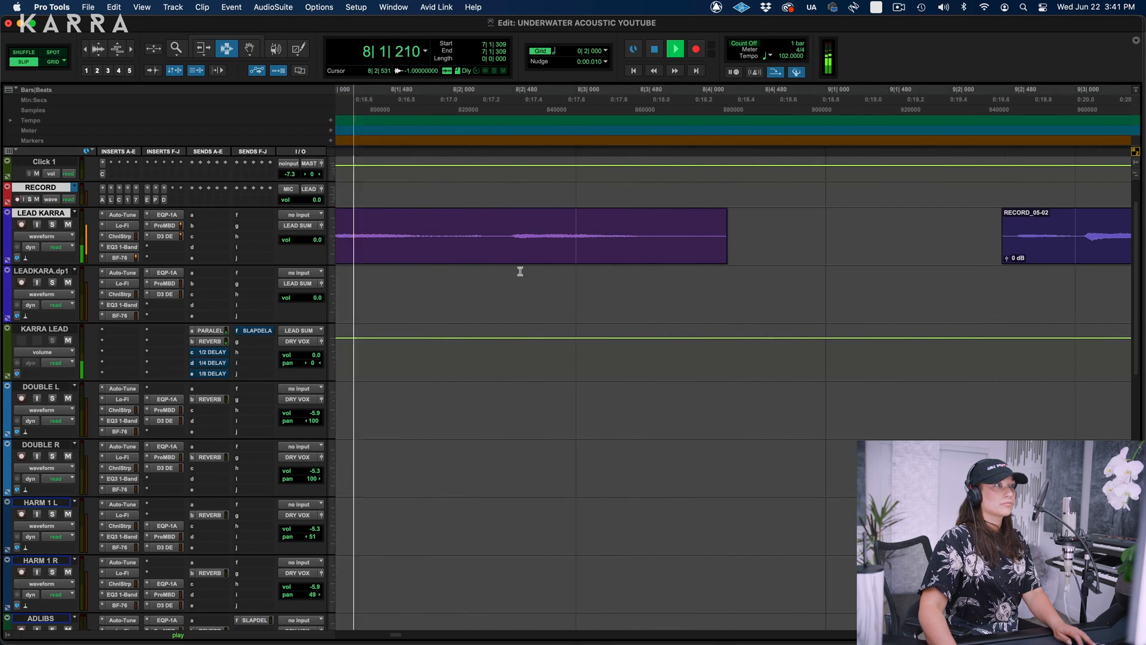
{"action": "key", "text": "space"}
{"action": "key", "text": "F6"}
{"action": "left_click_drag", "start_coordinate": [756, 254], "coordinate": [844, 262]}
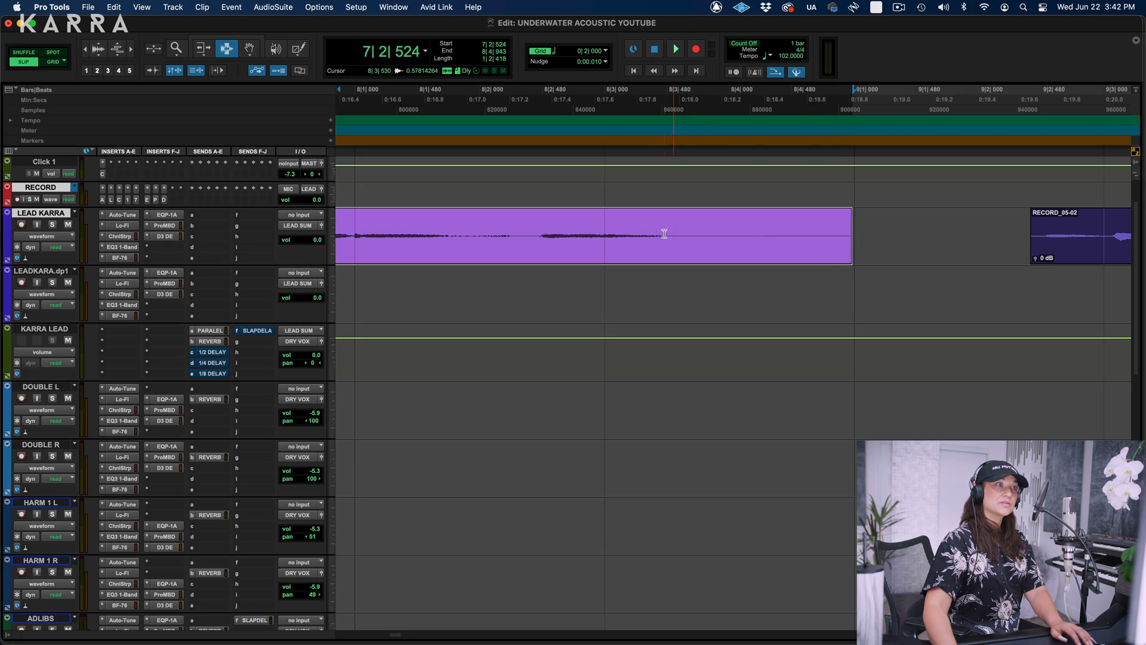
Fade out the end of the extended clip from bar 8 beat 3, and play it back.
{"action": "left_click_drag", "start_coordinate": [629, 225], "coordinate": [902, 261]}
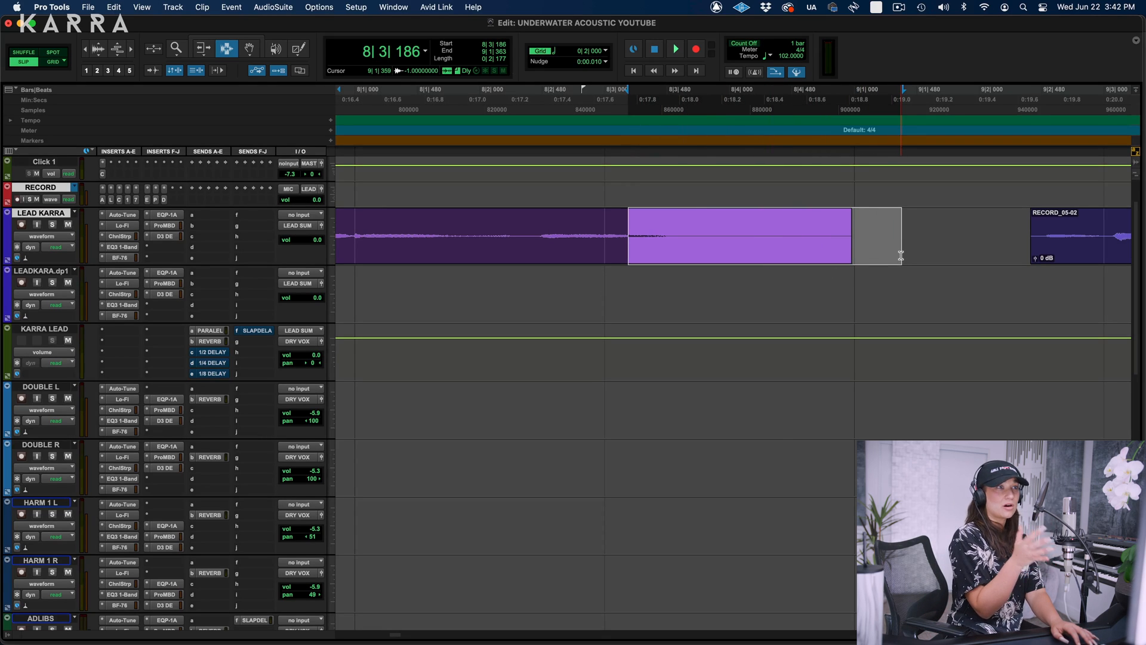
{"action": "key", "text": "f"}
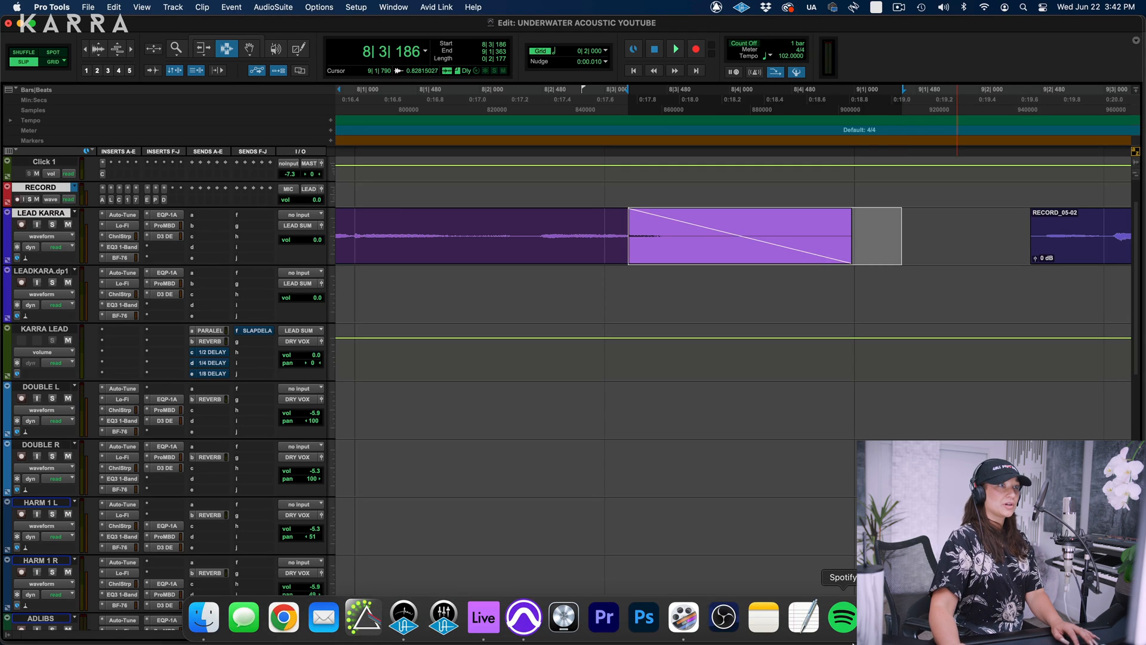
{"action": "left_click", "coordinate": [405, 240]}
{"action": "key", "text": "space"}
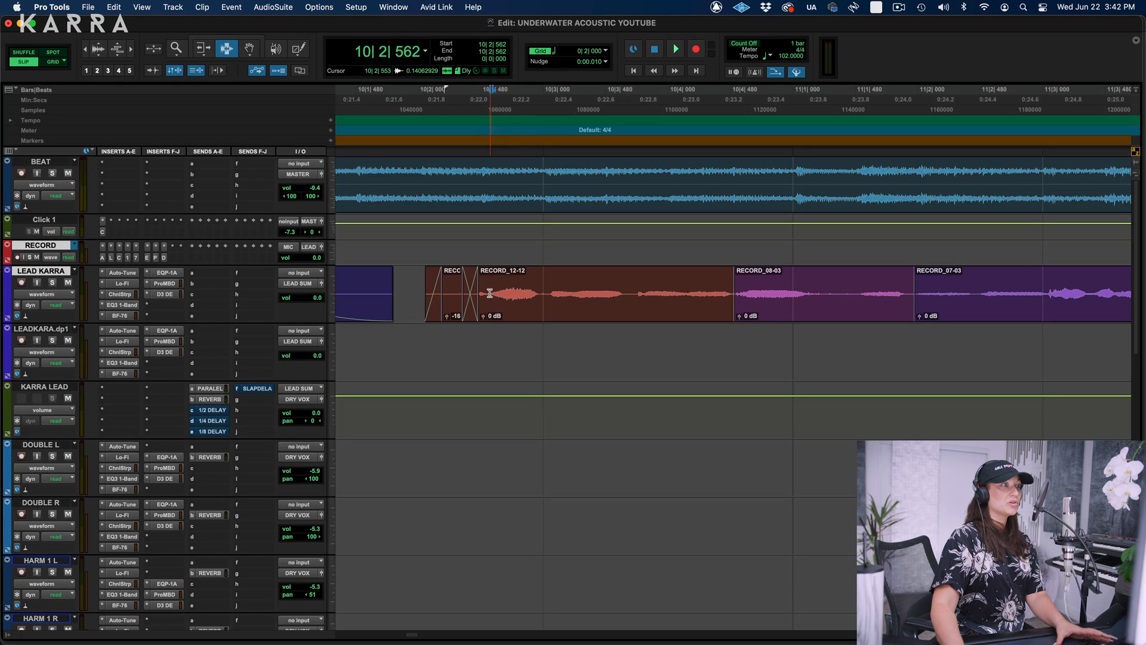
Split off the loud note of RECORD_12-12 from bar 10 beat 2 to beat 3, and lower its clip gain to -2.8 dB.
{"action": "left_click_drag", "start_coordinate": [490, 293], "coordinate": [547, 299]}
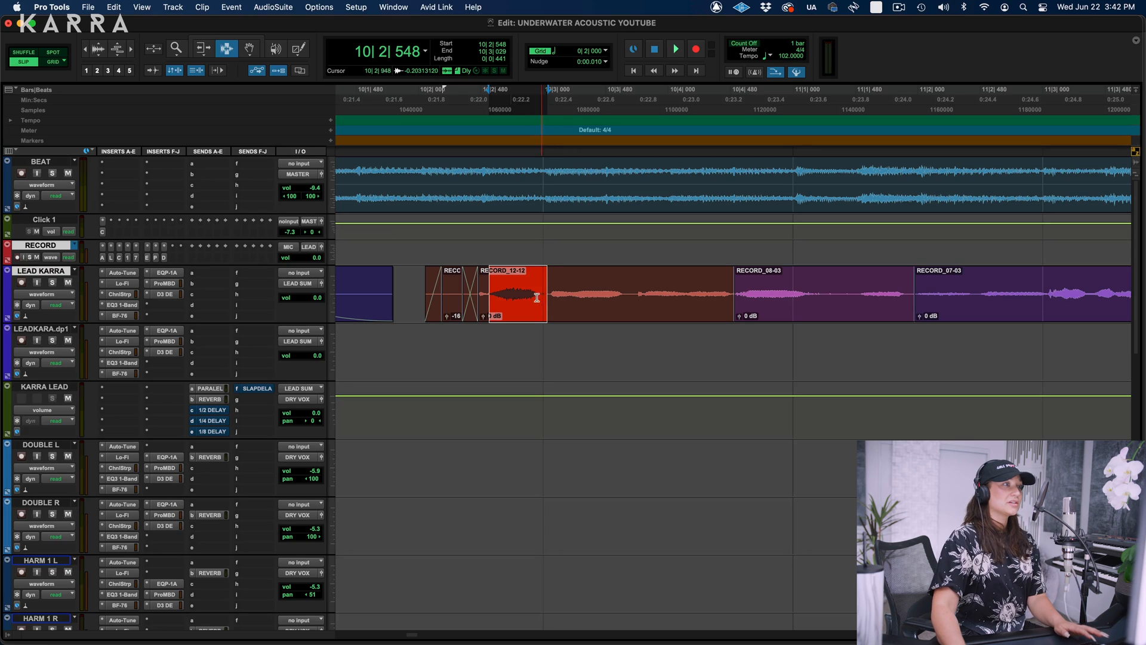
{"action": "left_click", "coordinate": [537, 297]}
{"action": "left_click_drag", "start_coordinate": [487, 295], "coordinate": [550, 313]}
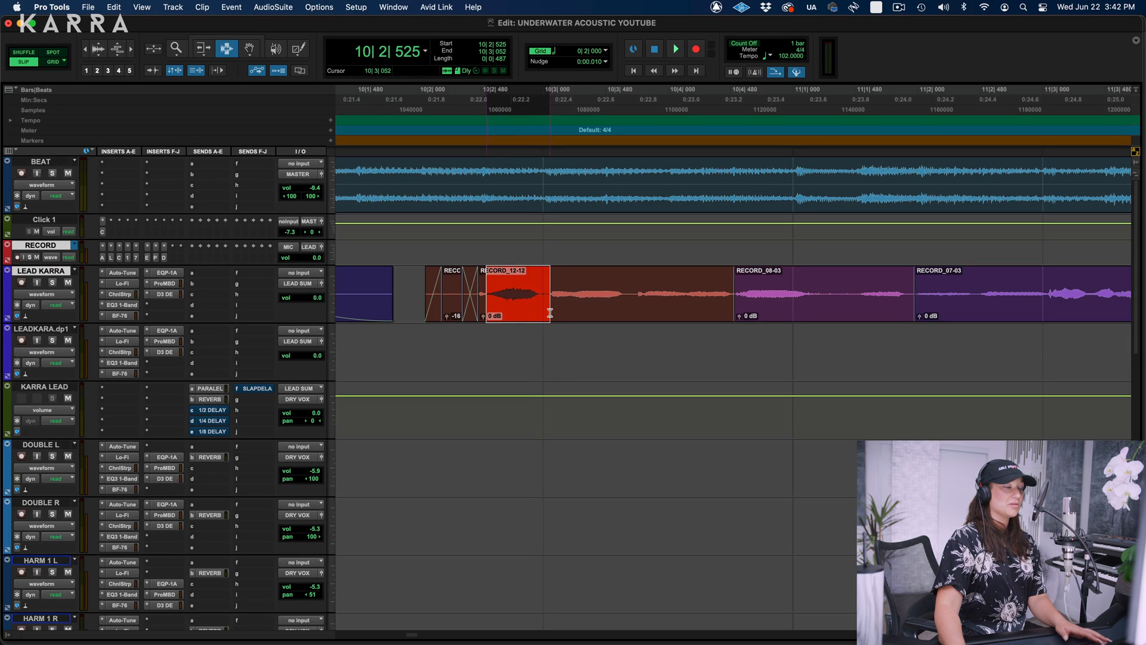
{"action": "left_click_drag", "start_coordinate": [488, 293], "coordinate": [539, 299]}
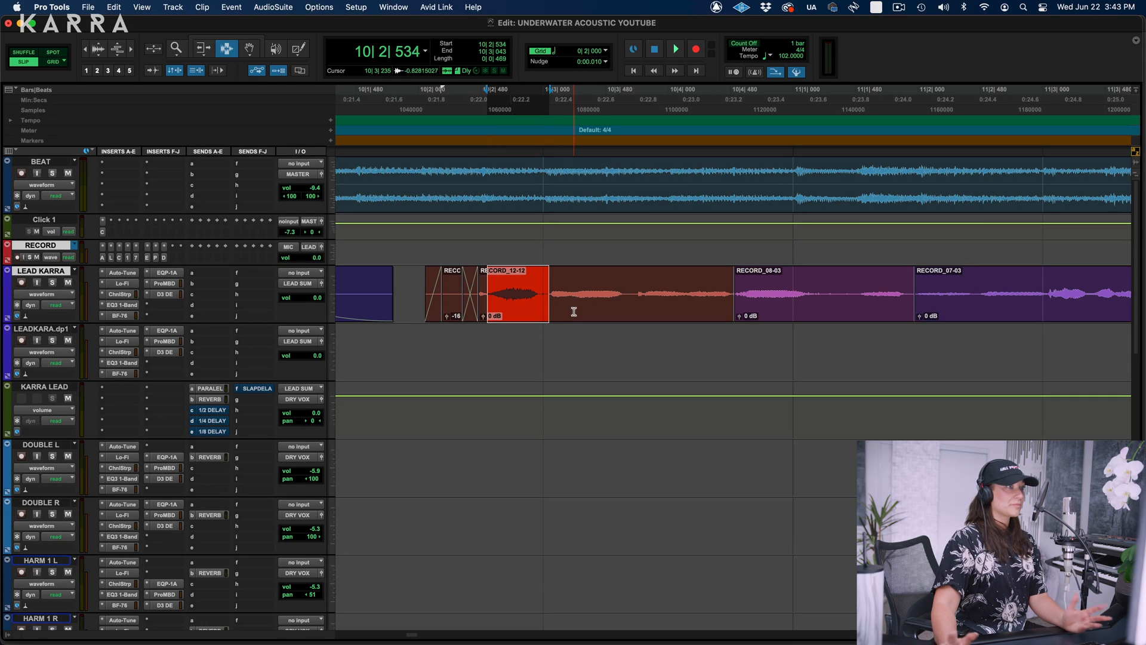
{"action": "key", "text": "b"}
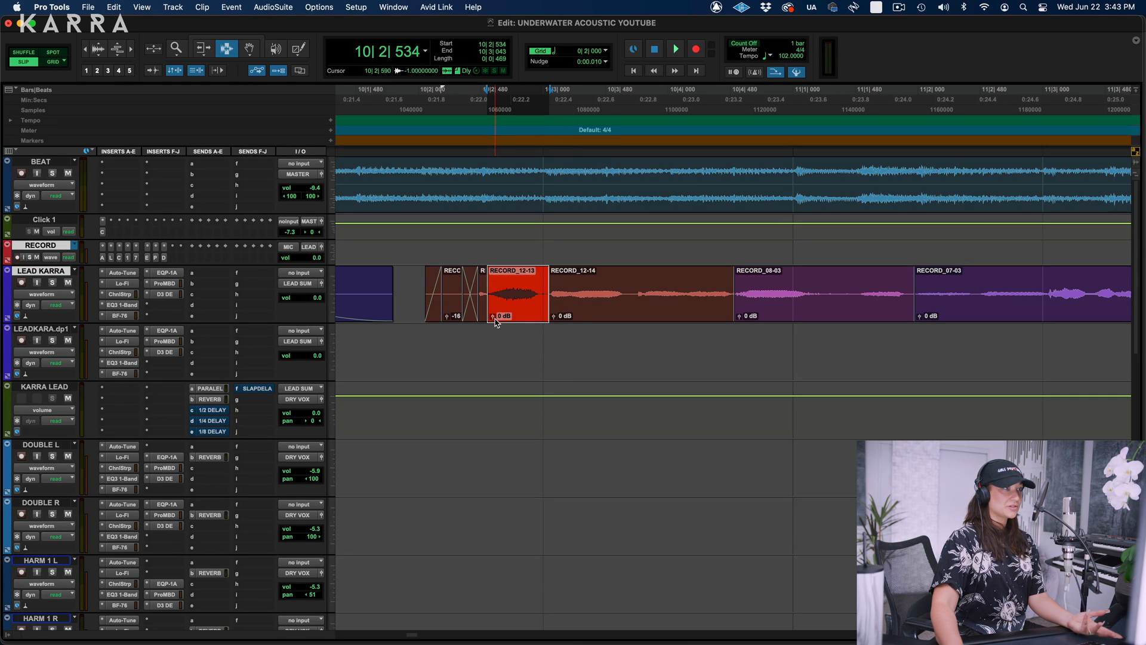
{"action": "left_click_drag", "start_coordinate": [495, 320], "coordinate": [495, 324]}
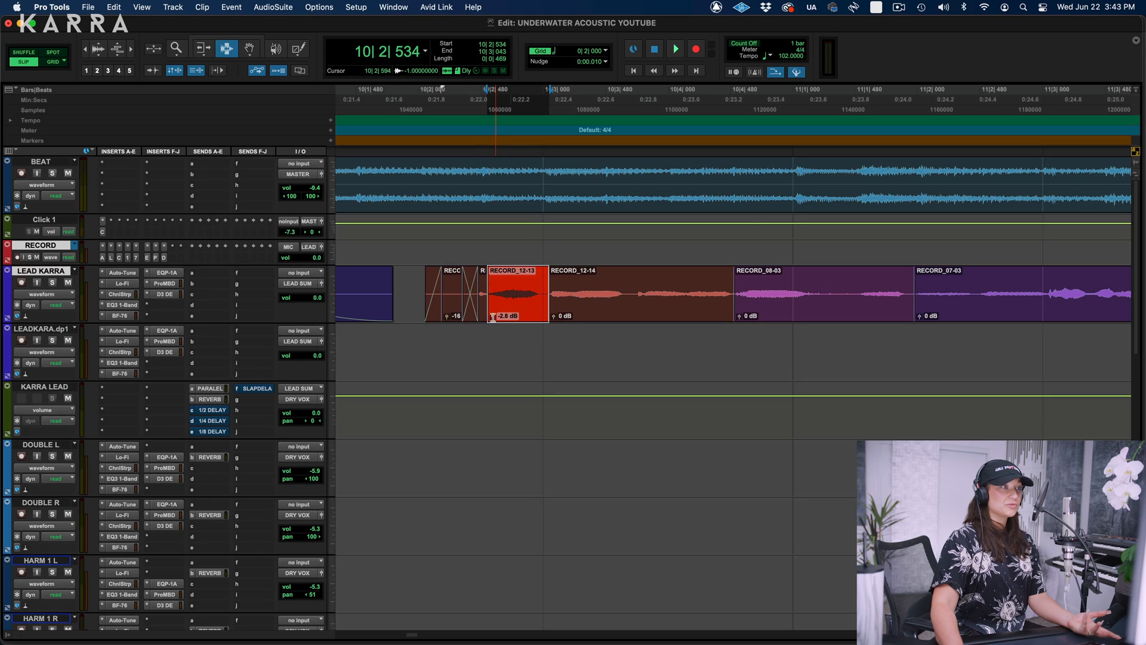
Crossfade both edges of the lowered note in bar 10, and play it back from beat 2.
{"action": "left_click", "coordinate": [483, 296]}
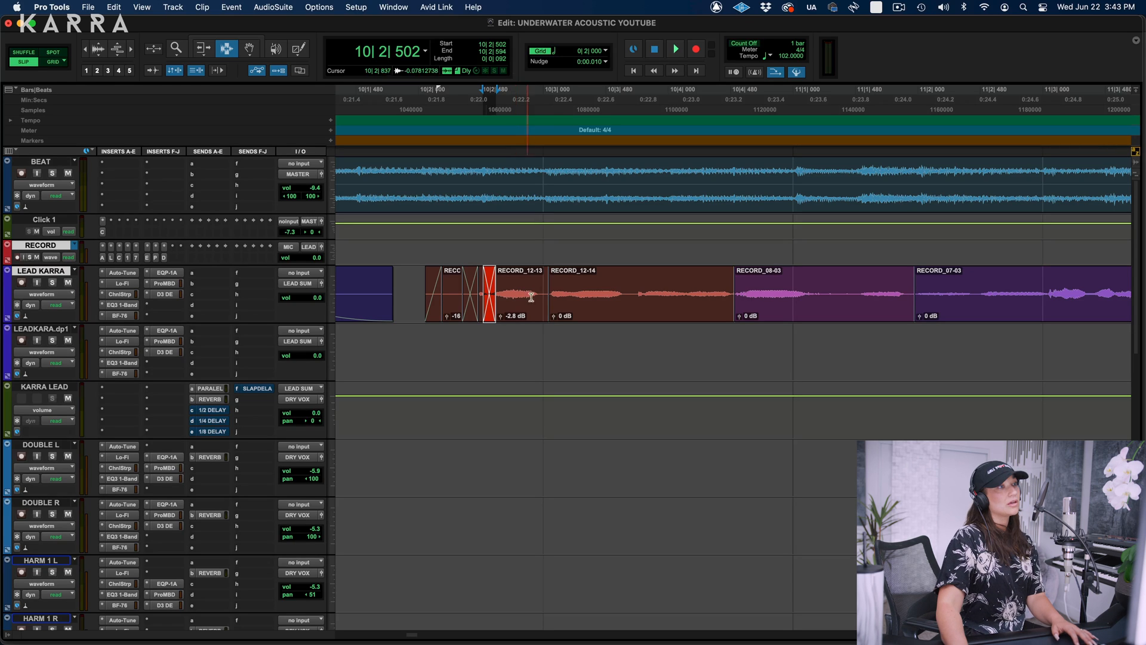
{"action": "key", "text": "Tab"}
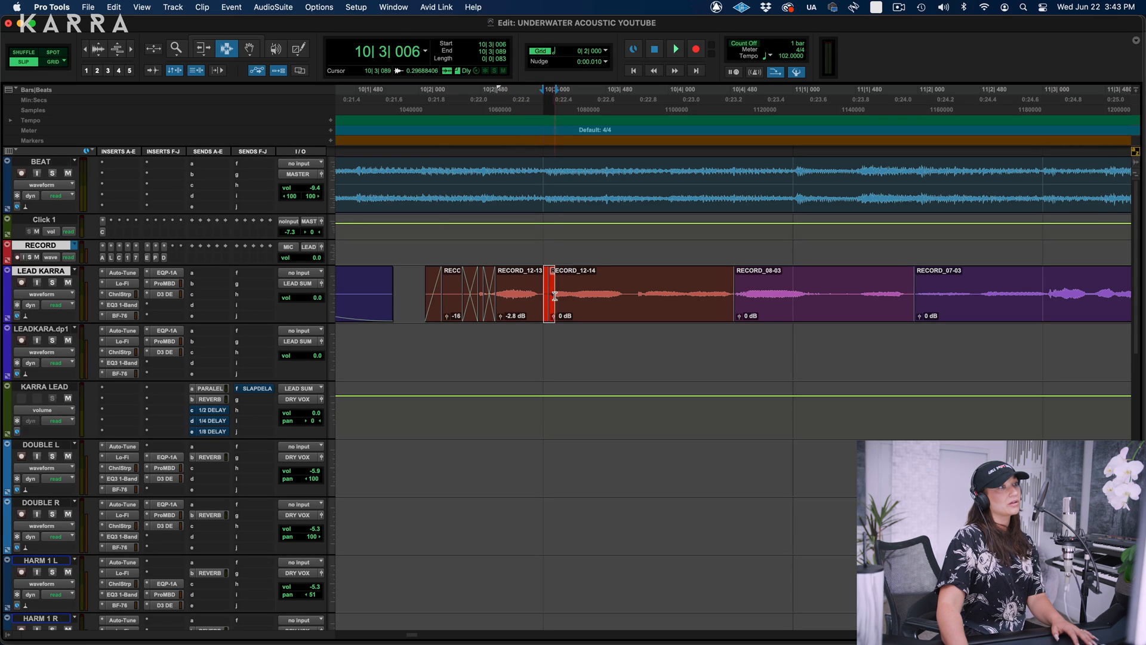
{"action": "key", "text": "space"}
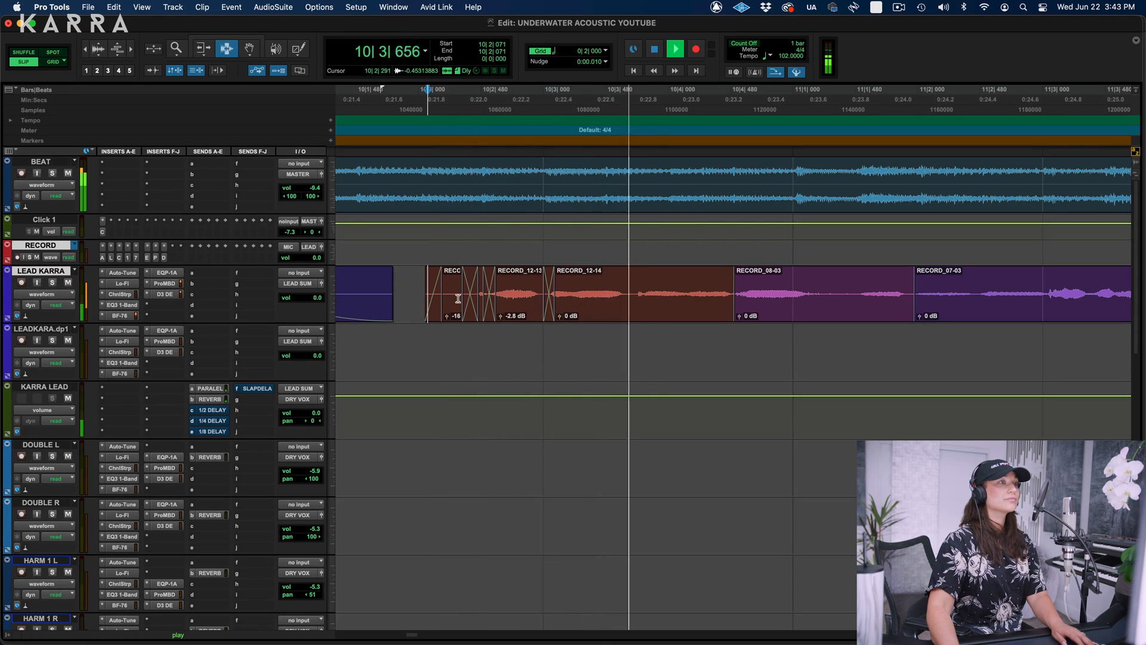
{"action": "left_click", "coordinate": [590, 308]}
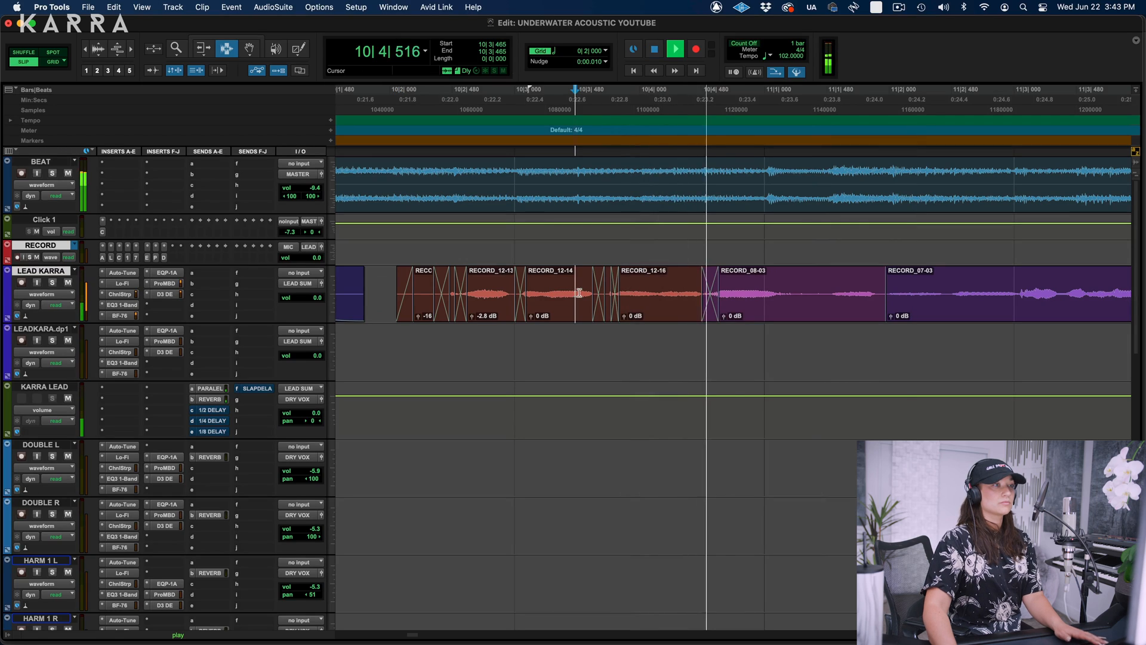
Lower the breath at the start of RECORD_07-03 in bar 11 to -15.1 dB, with crossfades on both sides.
{"action": "scroll", "coordinate": [595, 311], "scroll_direction": "left", "scroll_amount": 1}
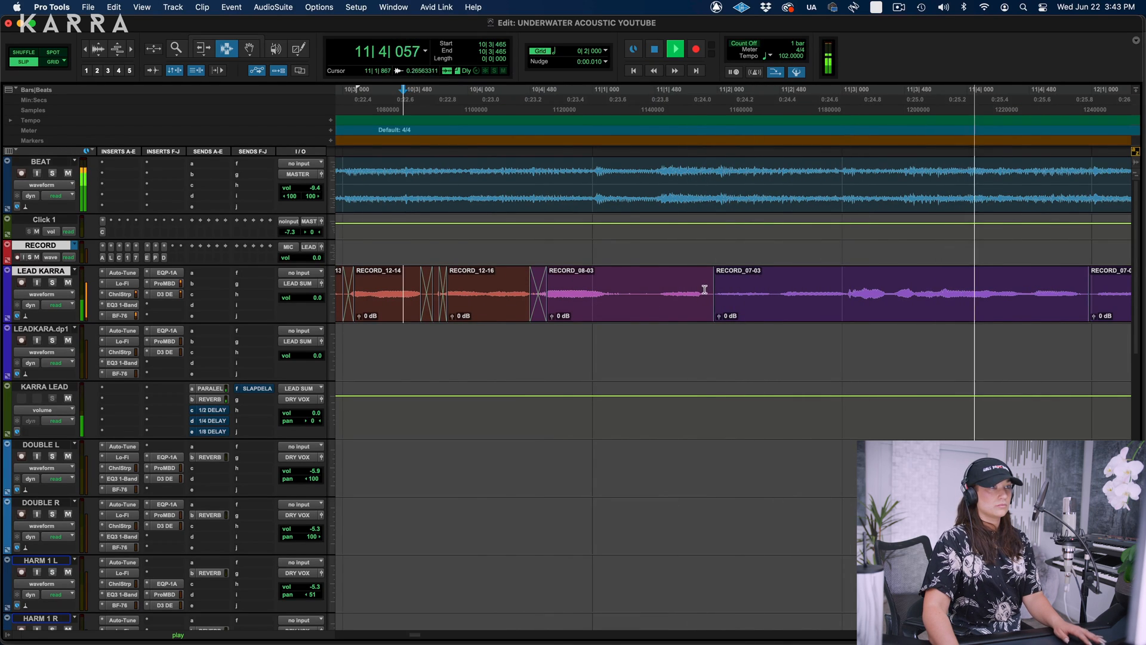
{"action": "left_click_drag", "start_coordinate": [704, 288], "coordinate": [786, 299]}
{"action": "left_click", "coordinate": [776, 299]}
{"action": "key", "text": "super+e"}
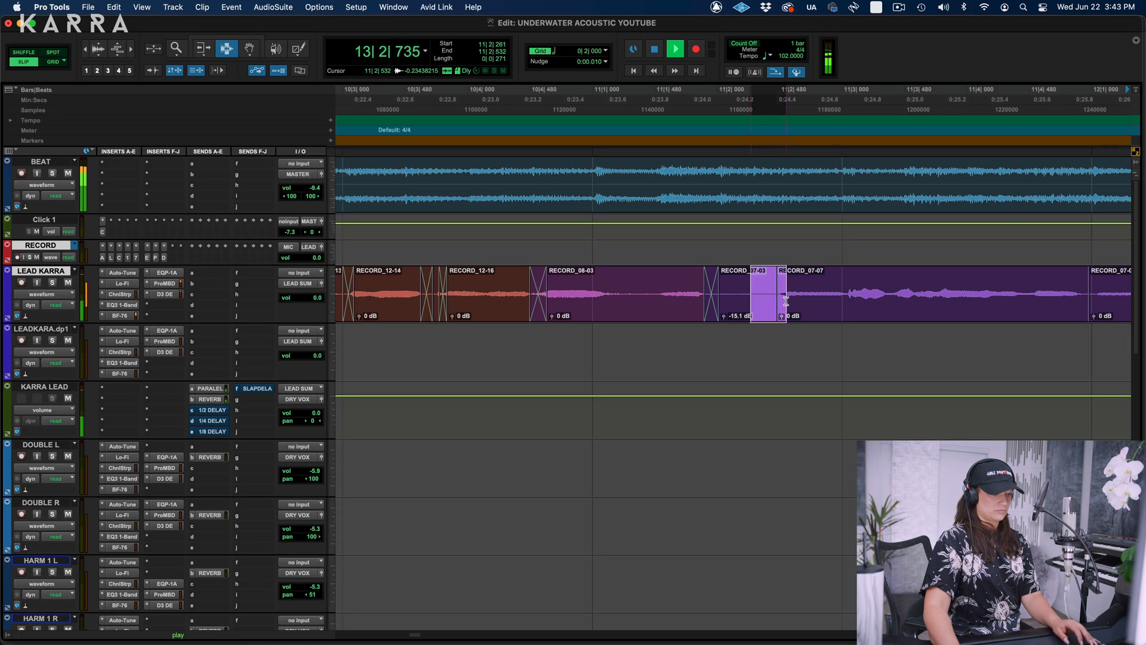
{"action": "key", "text": "f"}
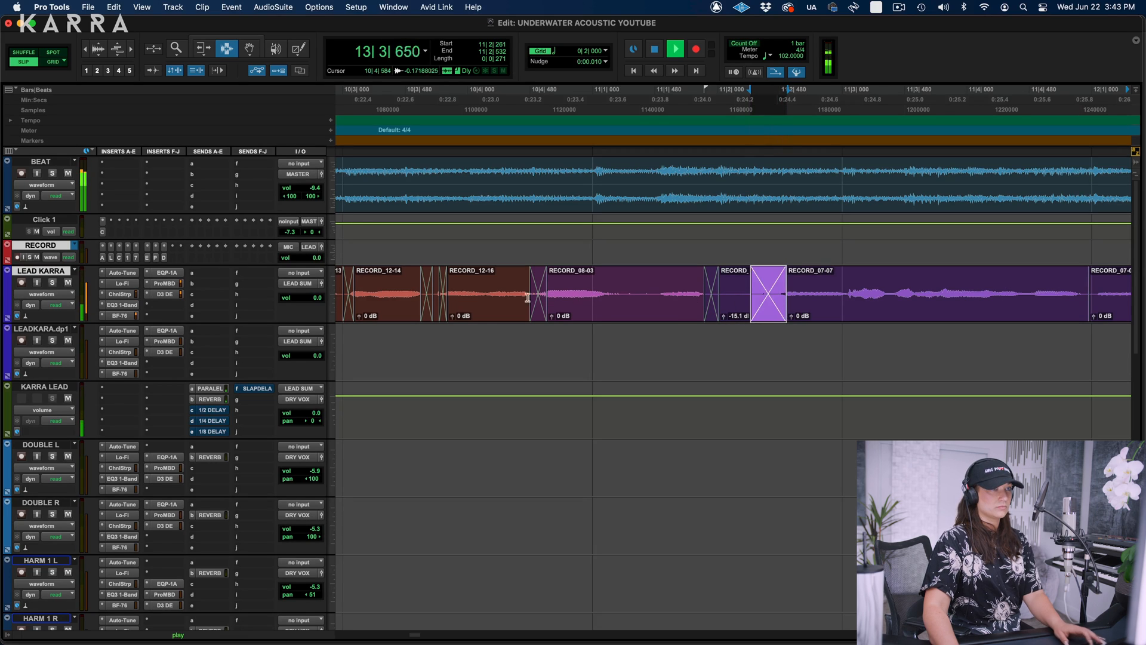
Split RECORD_08-03 in bar 11 beat 1, lower its ending to -4.6 dB, and crossfade the split.
{"action": "left_click", "coordinate": [497, 297]}
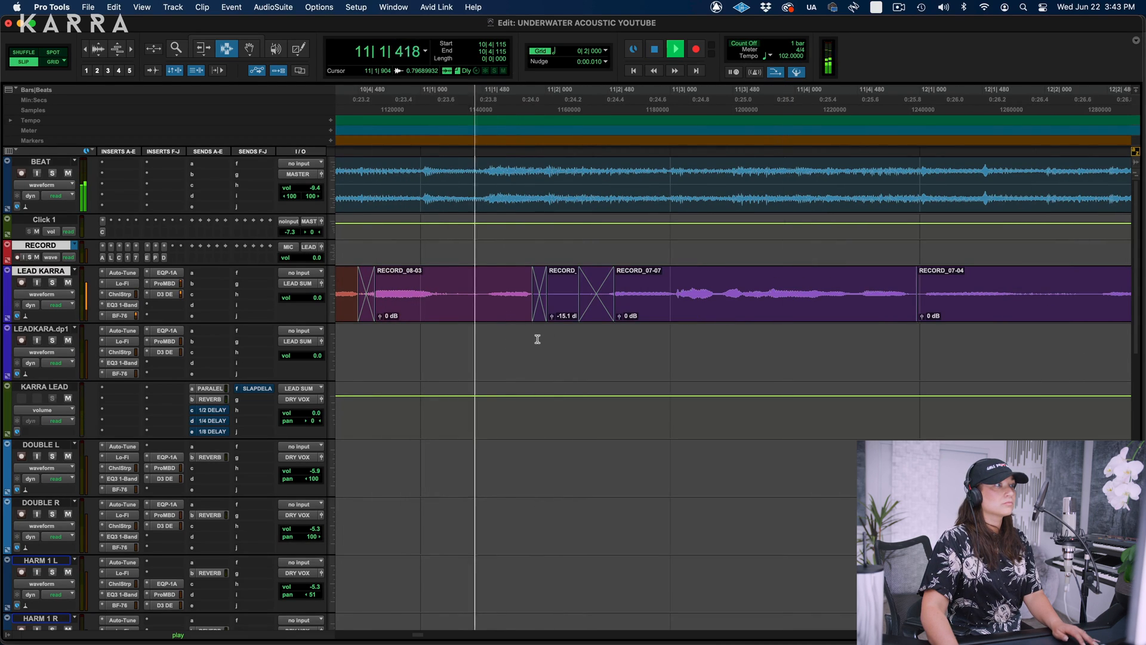
{"action": "left_click", "coordinate": [486, 304]}
{"action": "key", "text": "super+e"}
{"action": "left_click_drag", "start_coordinate": [490, 317], "coordinate": [491, 326]}
{"action": "left_click_drag", "start_coordinate": [482, 319], "coordinate": [494, 318]}
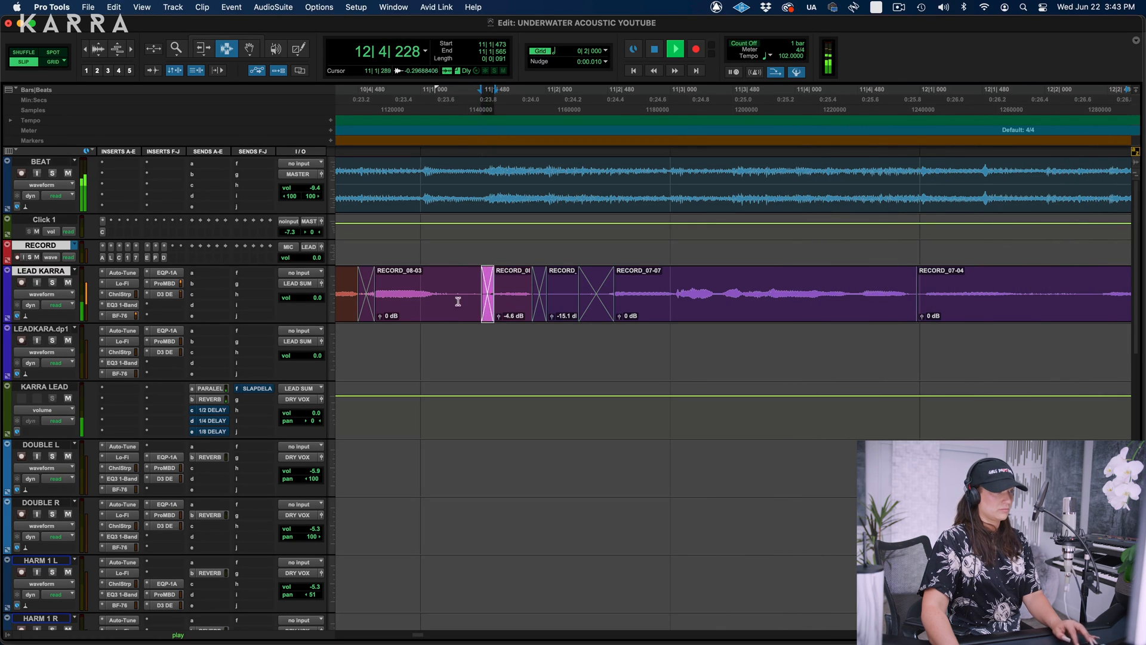
{"action": "key", "text": "super+f"}
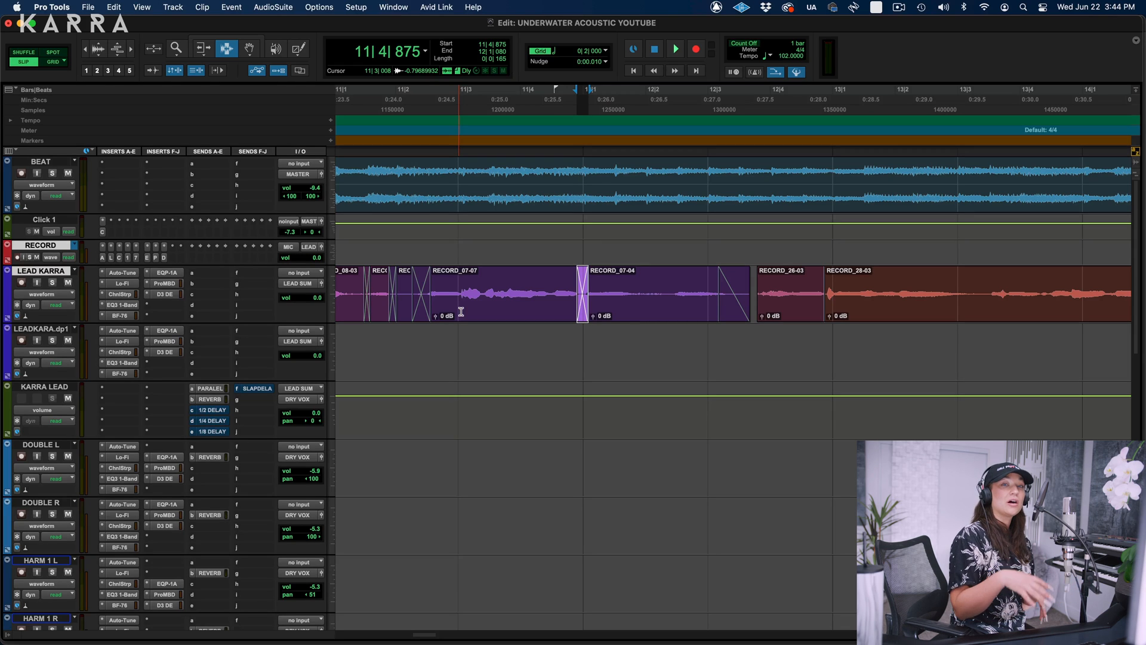
Play the lead from bar 11 beat 3, and fade in the start of RECORD_26-03 in bar 12 beat 3.
{"action": "left_click", "coordinate": [469, 311]}
{"action": "key", "text": "space"}
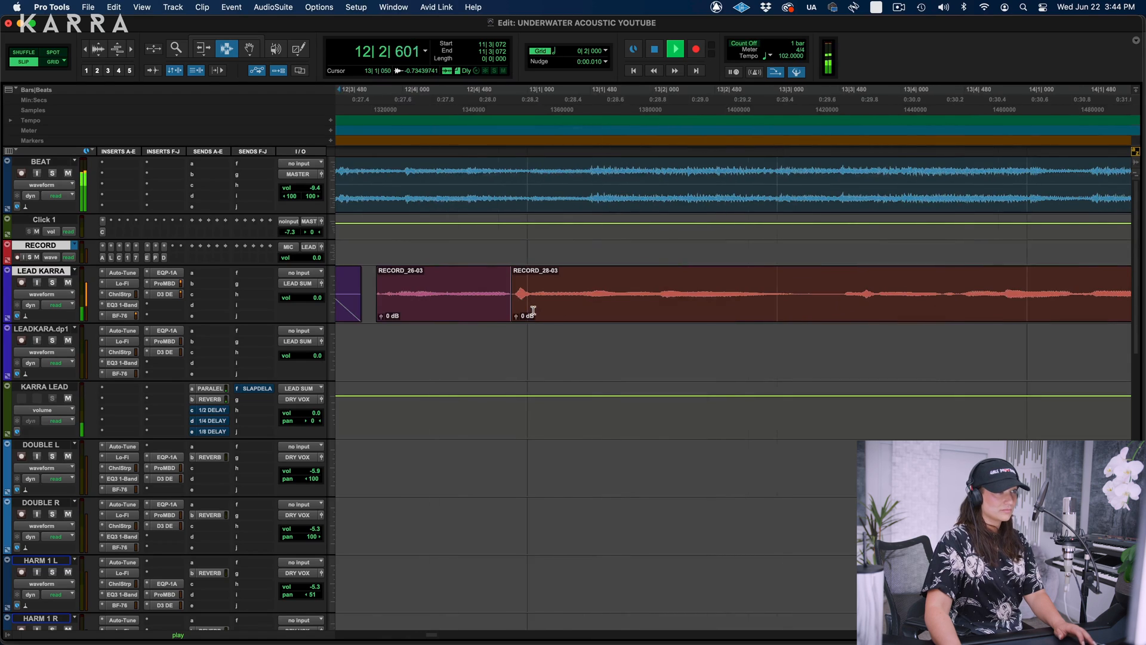
{"action": "left_click_drag", "start_coordinate": [488, 294], "coordinate": [501, 305]}
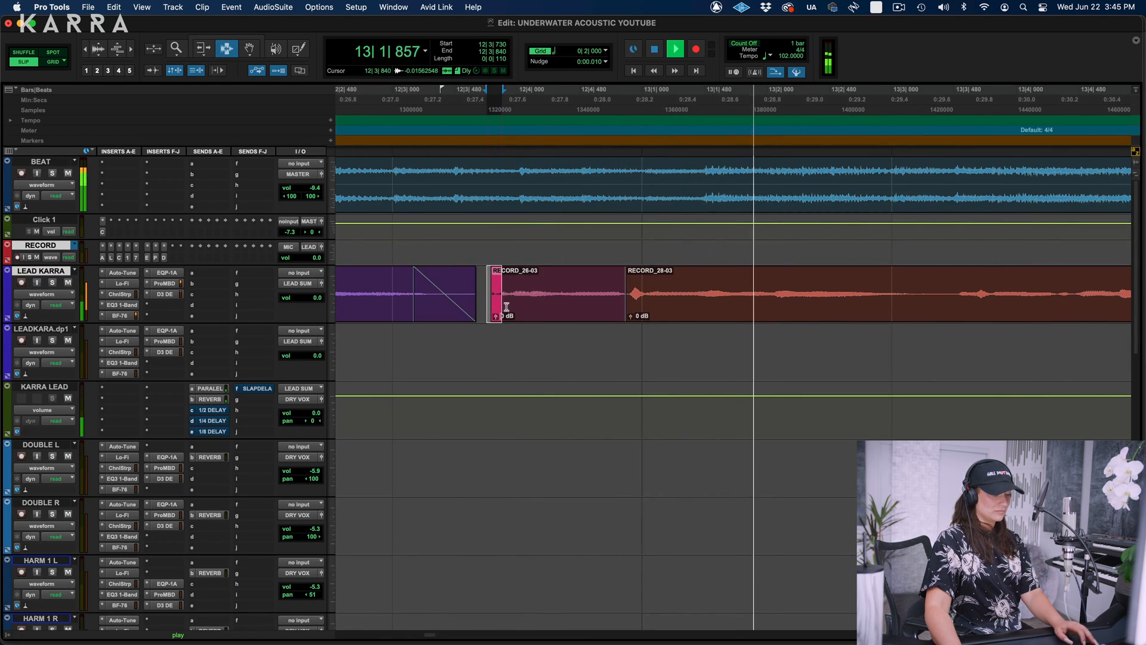
{"action": "key", "text": "f"}
Split off the loud note at the start of RECORD_28-03 near bar 13, and adjust its clip gain.
{"action": "left_click", "coordinate": [647, 301]}
{"action": "key", "text": "b"}
{"action": "left_click_drag", "start_coordinate": [635, 315], "coordinate": [635, 303]}
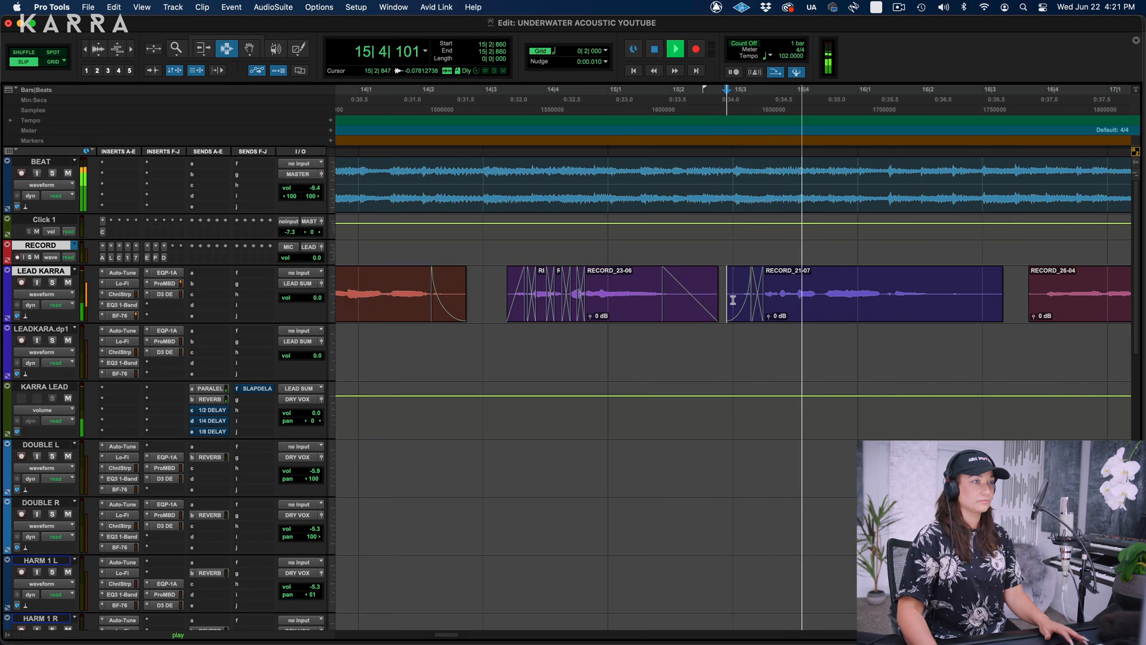
Pitch-shift the RECORD_21-07 note spanning bar 15 beat 4 to bar 16 beat 1 with Pitch II, and play it from bar 15 beat 3.
{"action": "scroll", "coordinate": [734, 301], "scroll_direction": "right", "scroll_amount": 5}
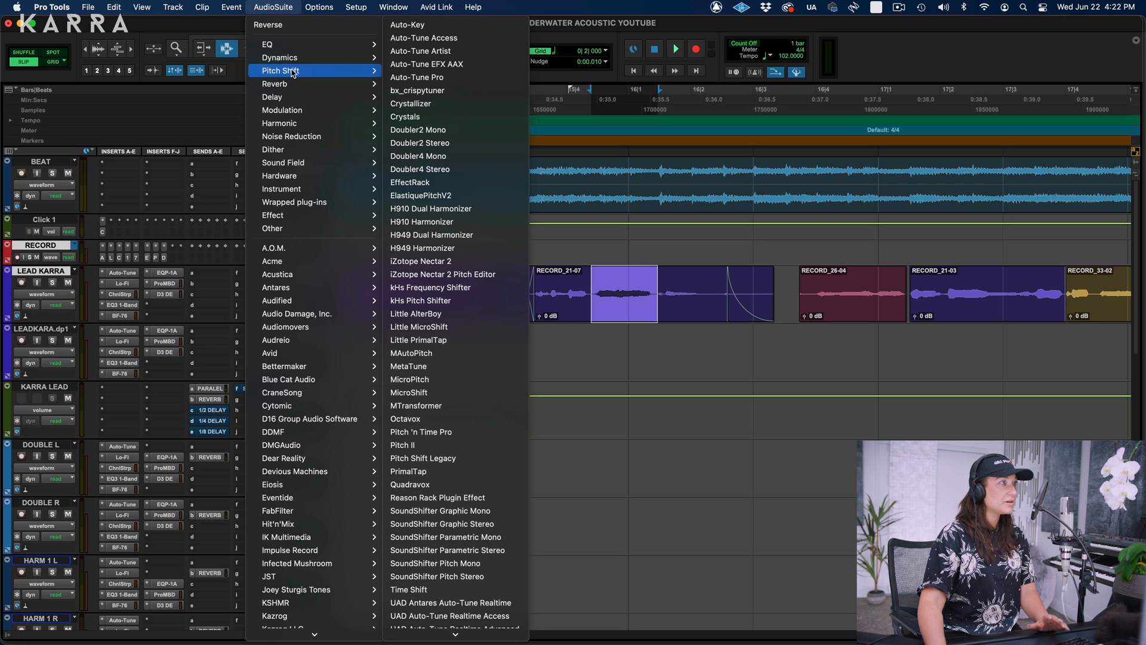
{"action": "left_click", "coordinate": [278, 7]}
{"action": "left_click", "coordinate": [279, 7]}
{"action": "mouse_move", "coordinate": [291, 71]}
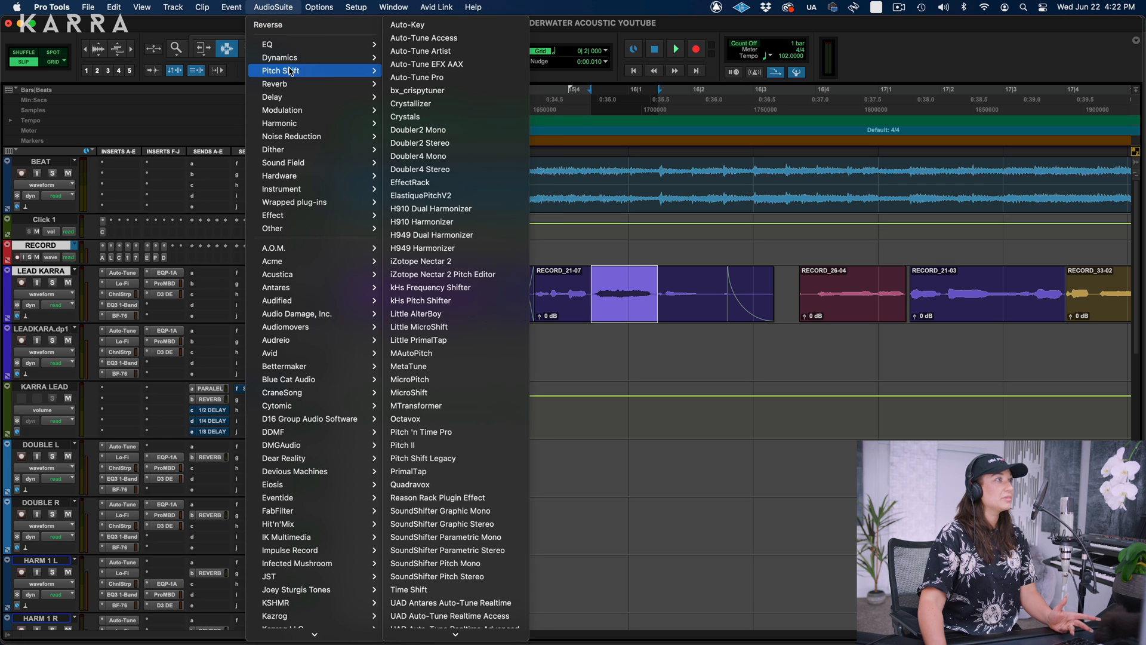
{"action": "left_click", "coordinate": [413, 447]}
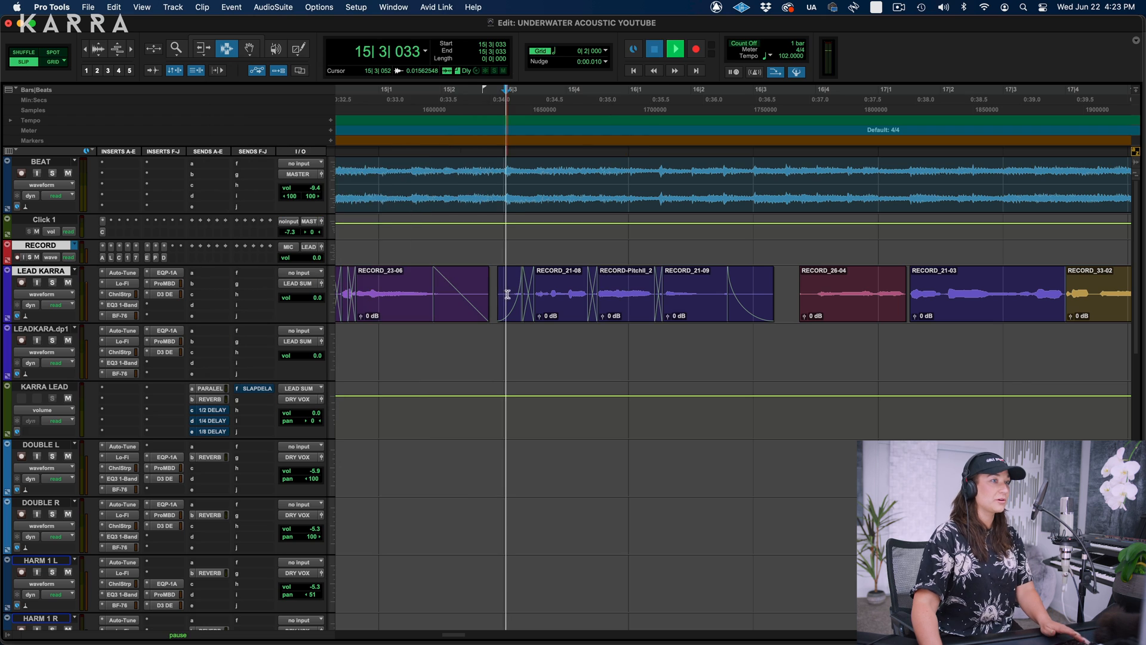
{"action": "key", "text": "space"}
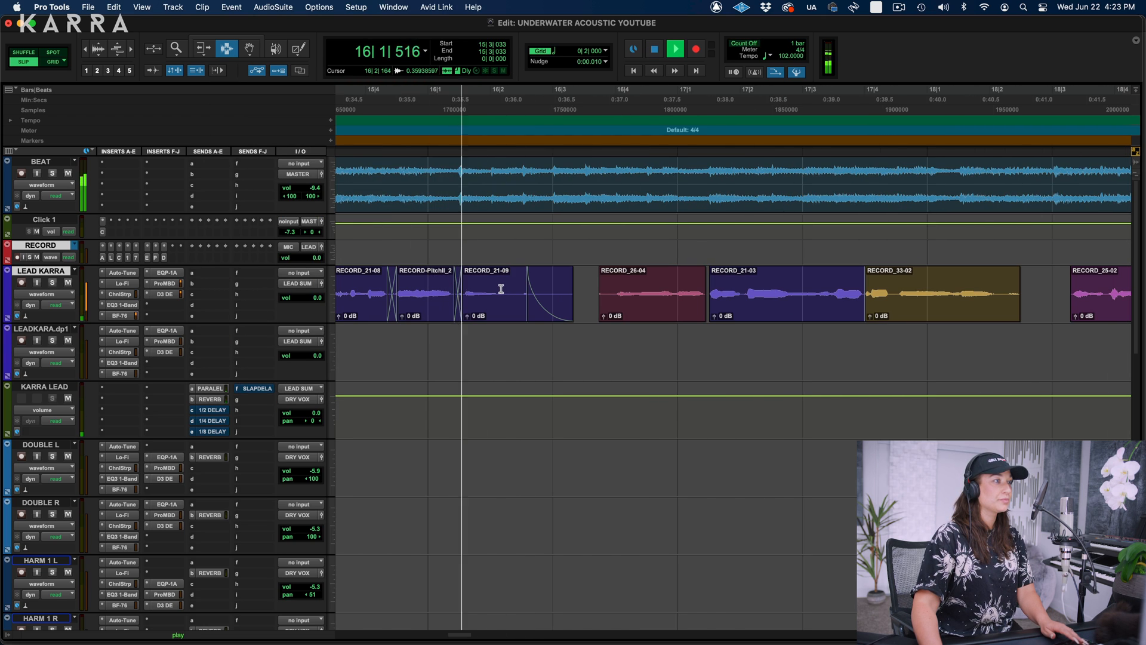
Fade in the start of RECORD_26-04 in bar 16 beat 3, and fade its junction with RECORD_21-03.
{"action": "left_click_drag", "start_coordinate": [582, 294], "coordinate": [615, 294]}
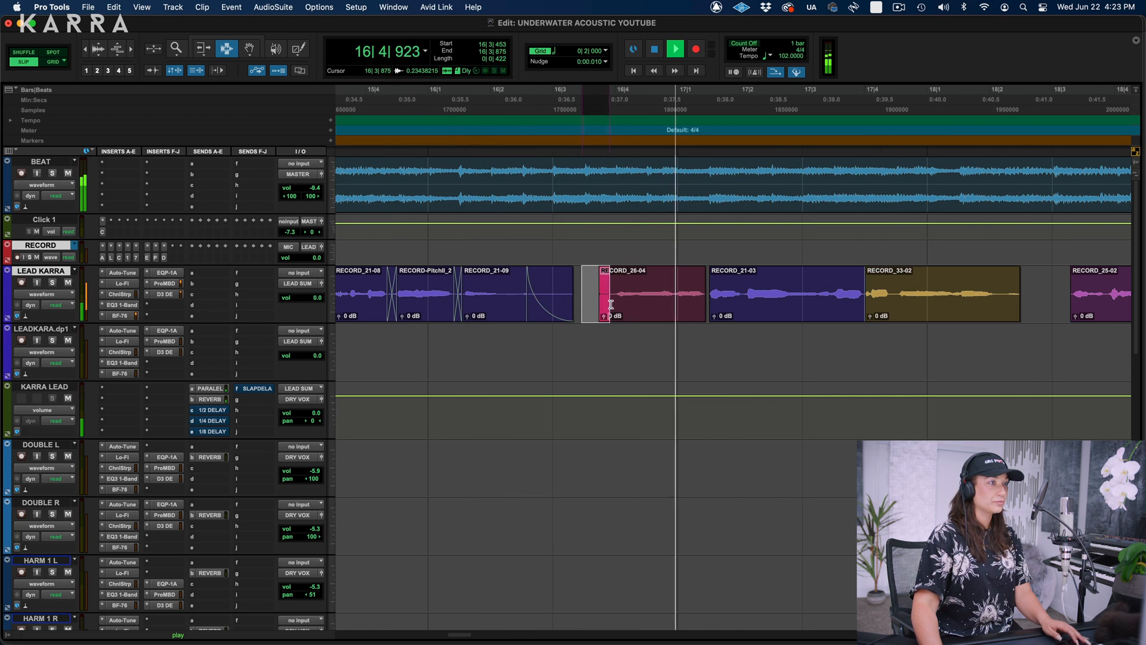
{"action": "key", "text": "f"}
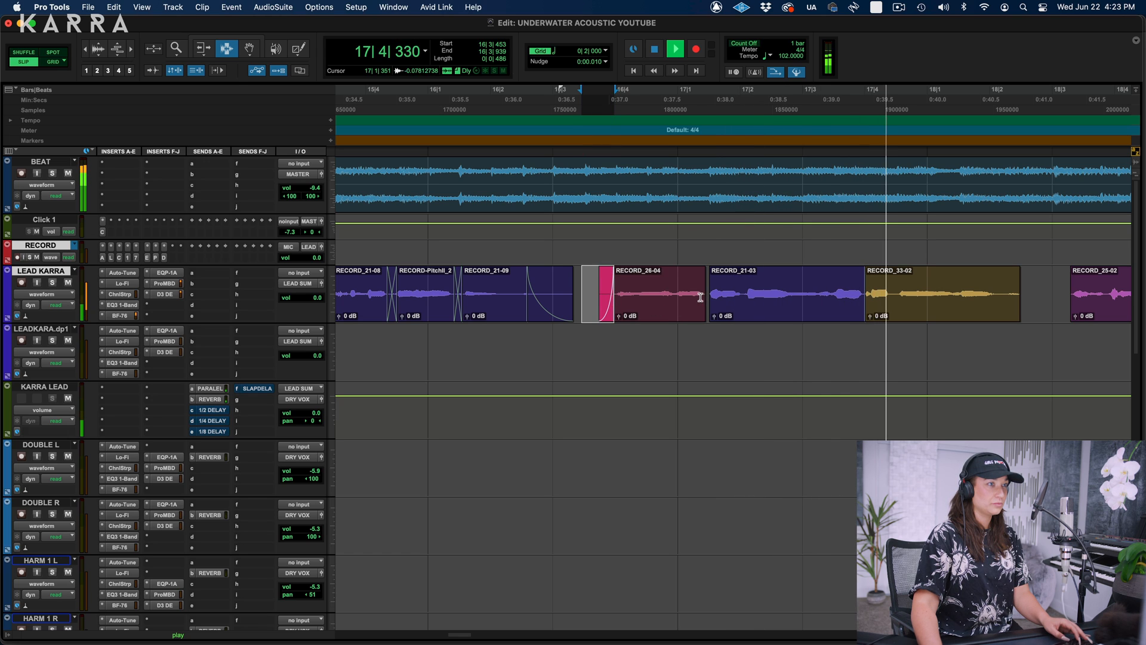
{"action": "left_click_drag", "start_coordinate": [701, 299], "coordinate": [718, 299]}
{"action": "key", "text": "f"}
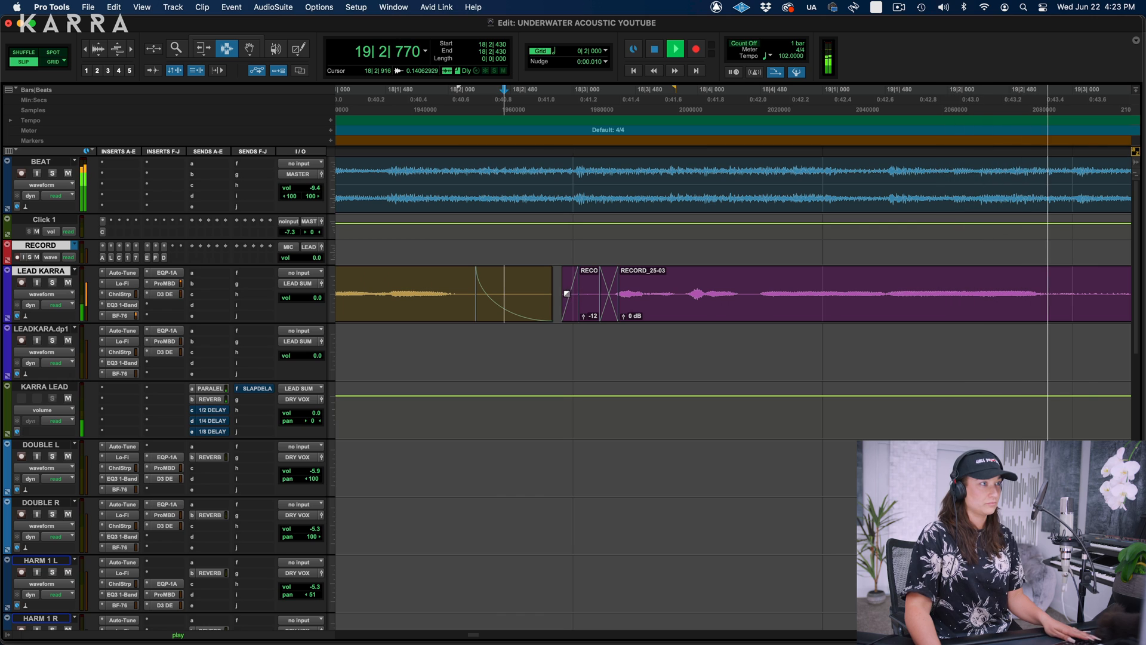
Review the comped lead by playing it from bar 25 beat 4, and select the passage of RECORD_39-03 in bar 28 beat 1.
{"action": "left_click_drag", "start_coordinate": [566, 292], "coordinate": [579, 301]}
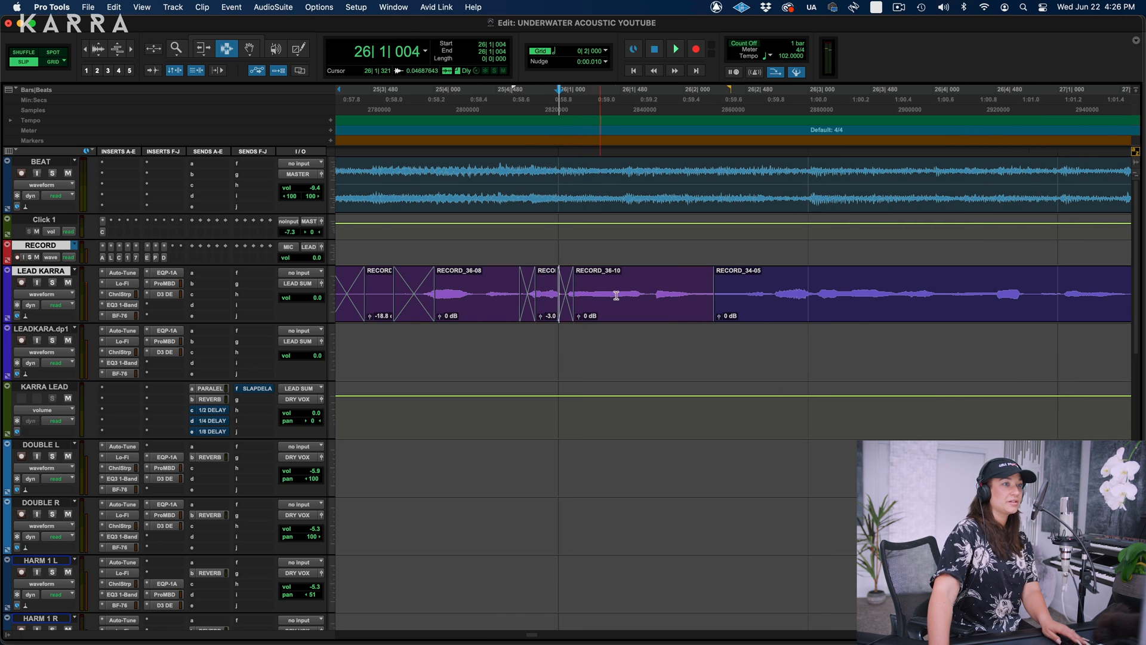
{"action": "scroll", "coordinate": [616, 295], "scroll_direction": "right", "scroll_amount": 2}
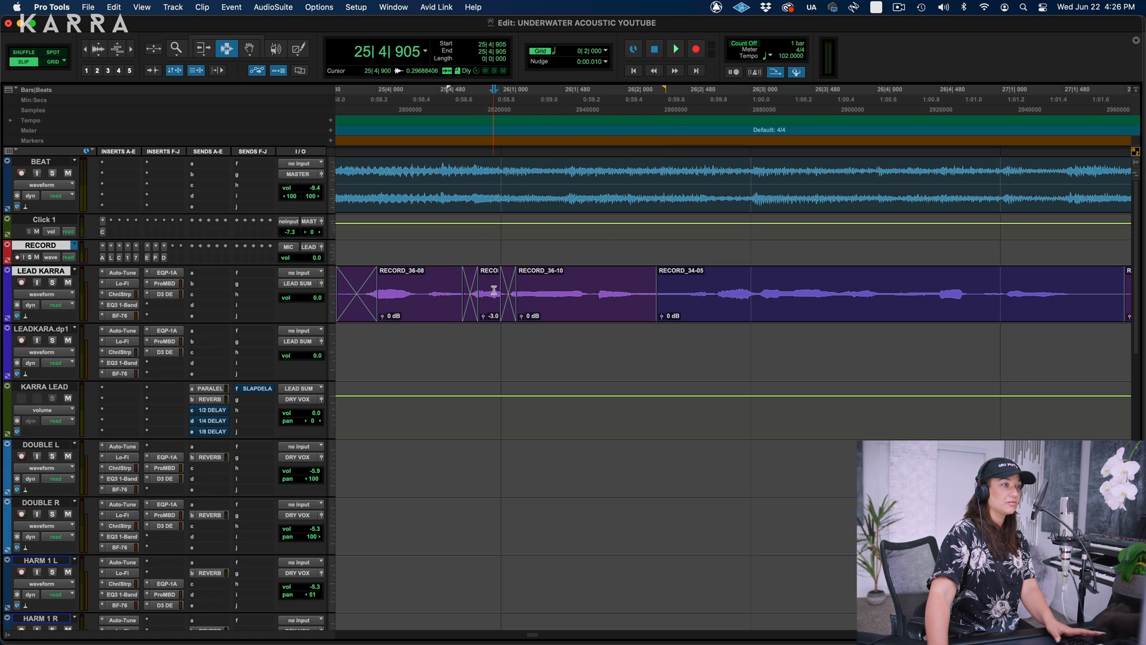
{"action": "key", "text": "space"}
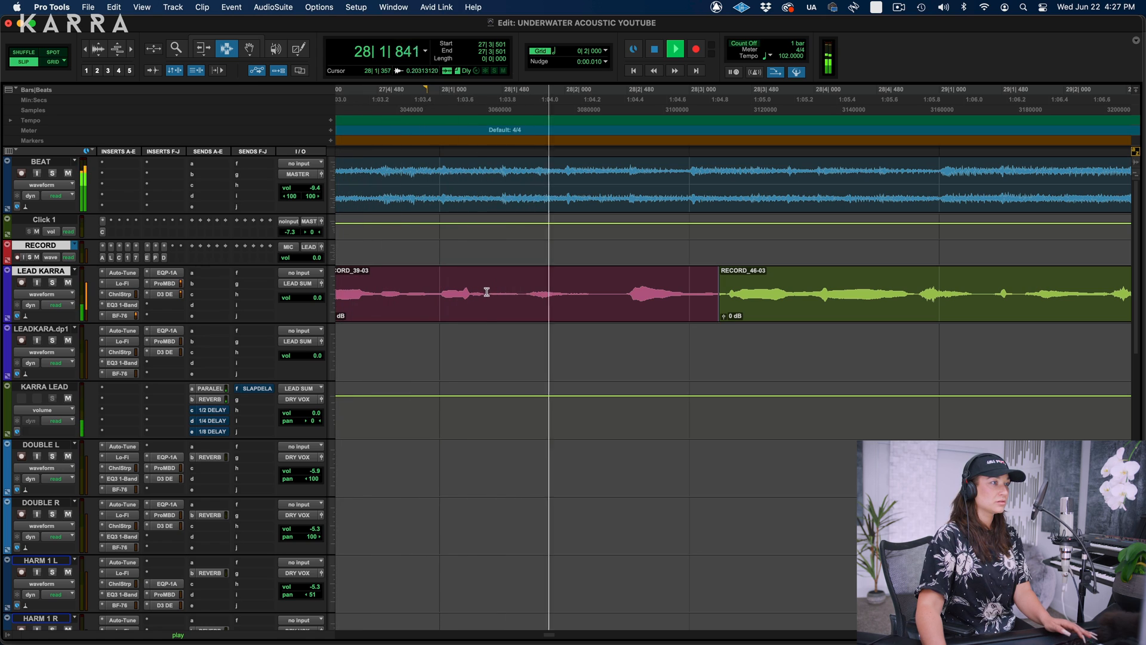
{"action": "left_click_drag", "start_coordinate": [486, 291], "coordinate": [526, 299]}
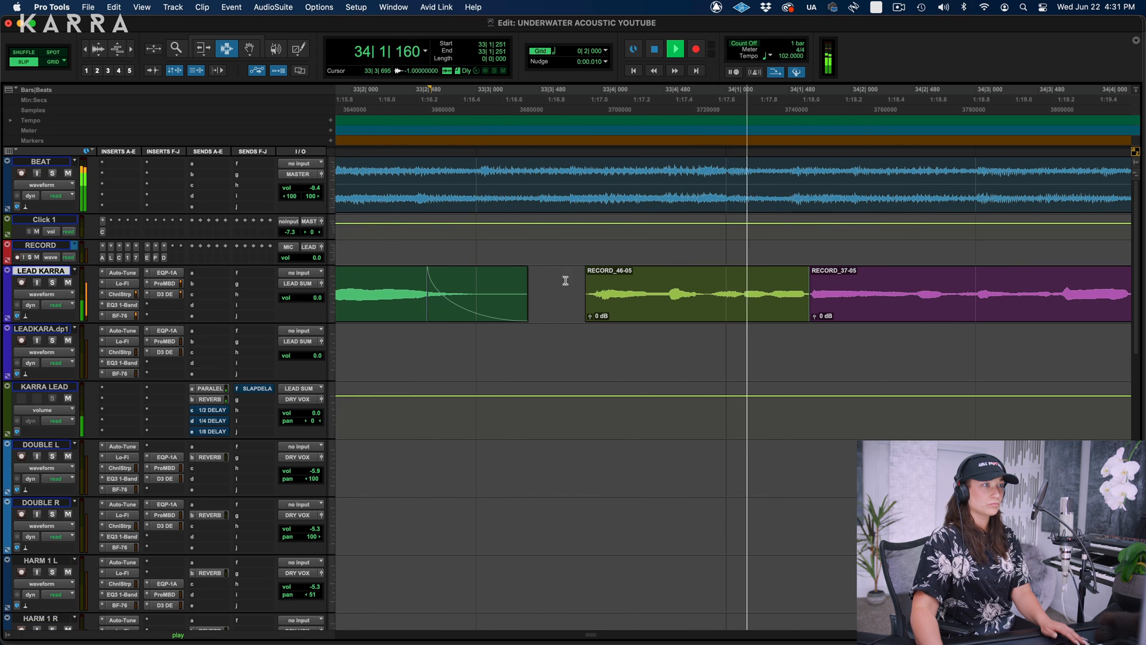
Select the start of RECORD_46-05 in bar 33 beat 3, and crossfade RECORD_37-05 into RECORD_46-06 in bar 34 beat 4.
{"action": "left_click_drag", "start_coordinate": [567, 281], "coordinate": [614, 283]}
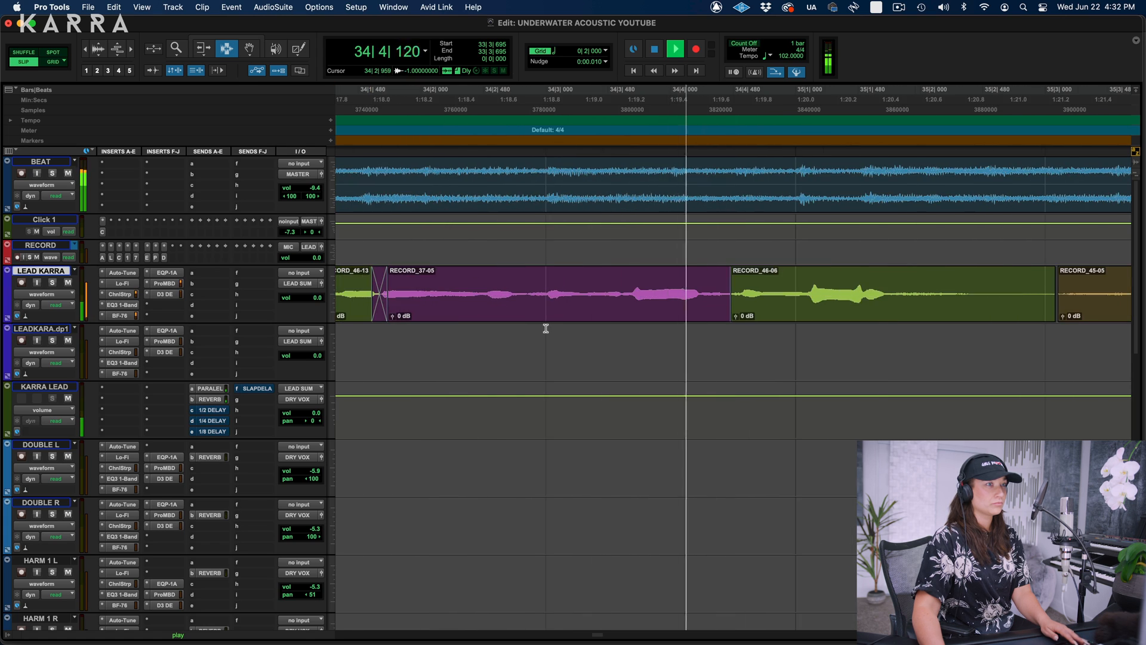
{"action": "scroll", "coordinate": [546, 329], "scroll_direction": "right", "scroll_amount": 3}
{"action": "left_click_drag", "start_coordinate": [526, 302], "coordinate": [539, 302]}
{"action": "key", "text": "f"}
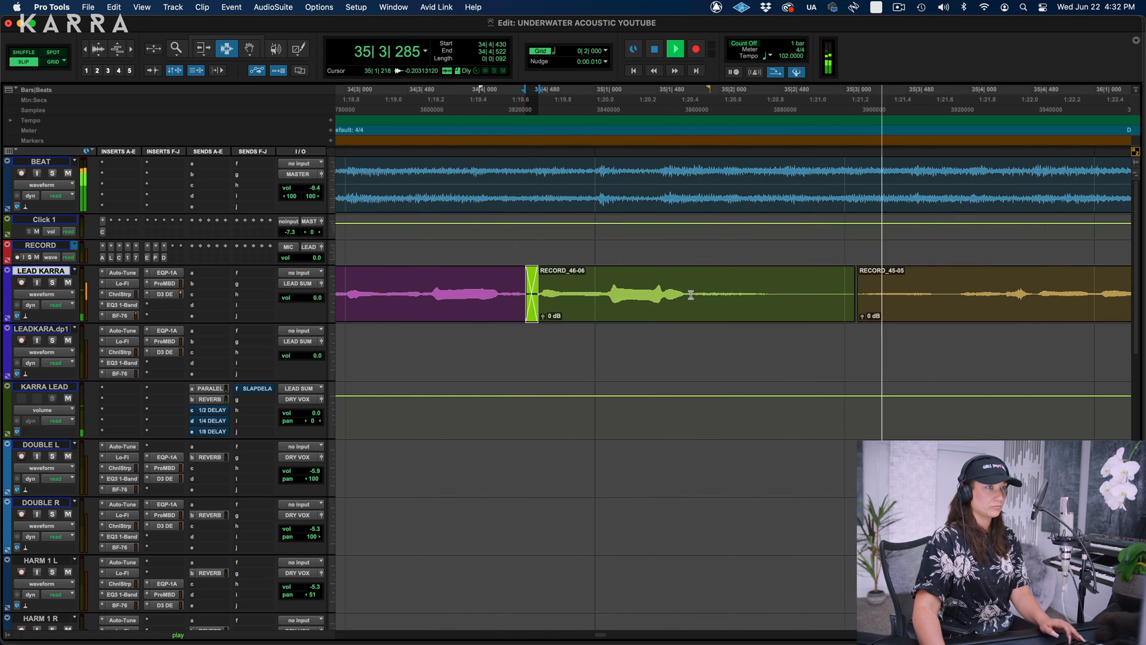
Delete the silent tail of RECORD_46-06 from bar 35 beat 2 up to RECORD_45-05, and select the clip's remaining decay.
{"action": "scroll", "coordinate": [691, 295], "scroll_direction": "right", "scroll_amount": 3}
{"action": "left_click_drag", "start_coordinate": [660, 295], "coordinate": [777, 295]}
{"action": "key", "text": "Delete"}
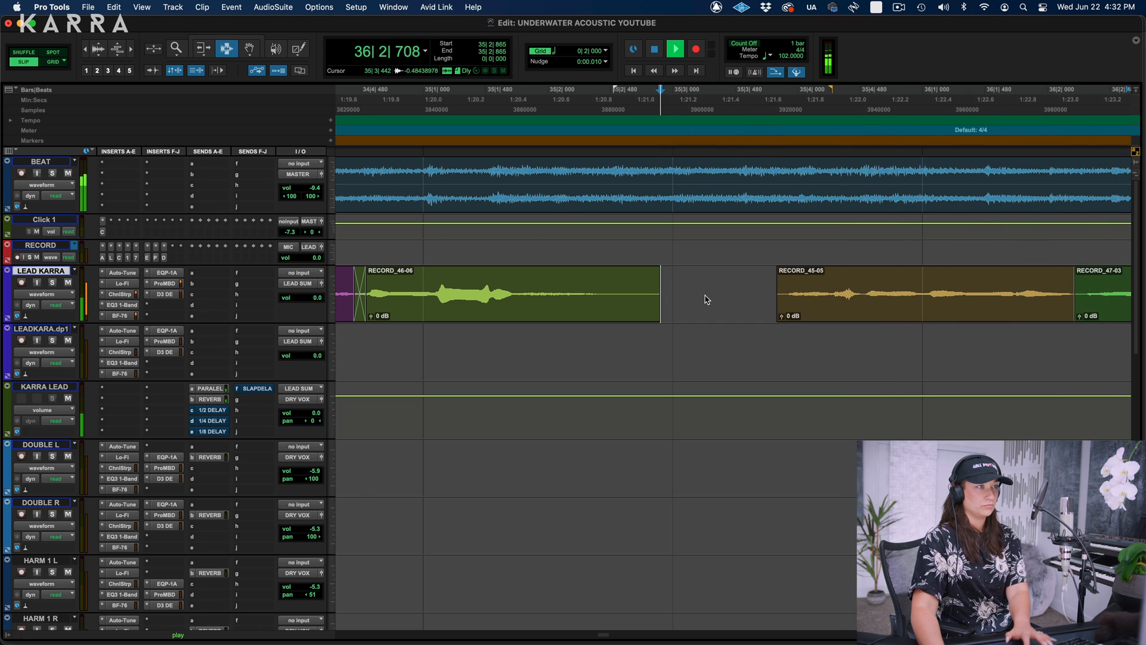
{"action": "left_click_drag", "start_coordinate": [692, 297], "coordinate": [513, 296]}
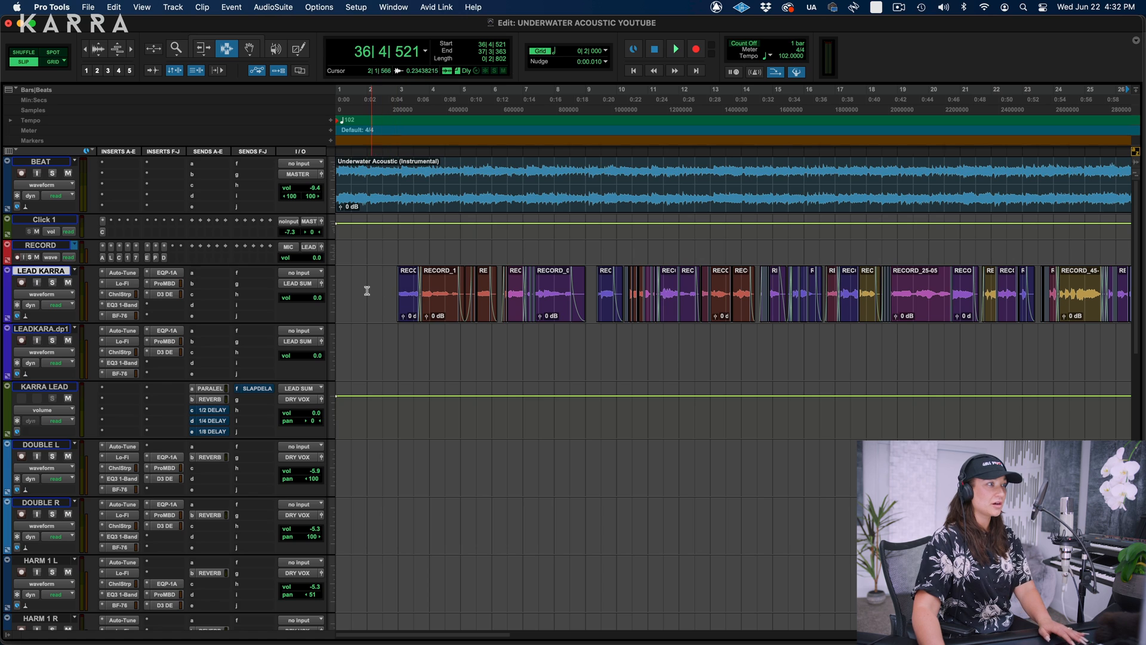
Return to the beginning of the song and play through the finished lead comp.
{"action": "scroll", "coordinate": [371, 290], "scroll_direction": "right", "scroll_amount": 2}
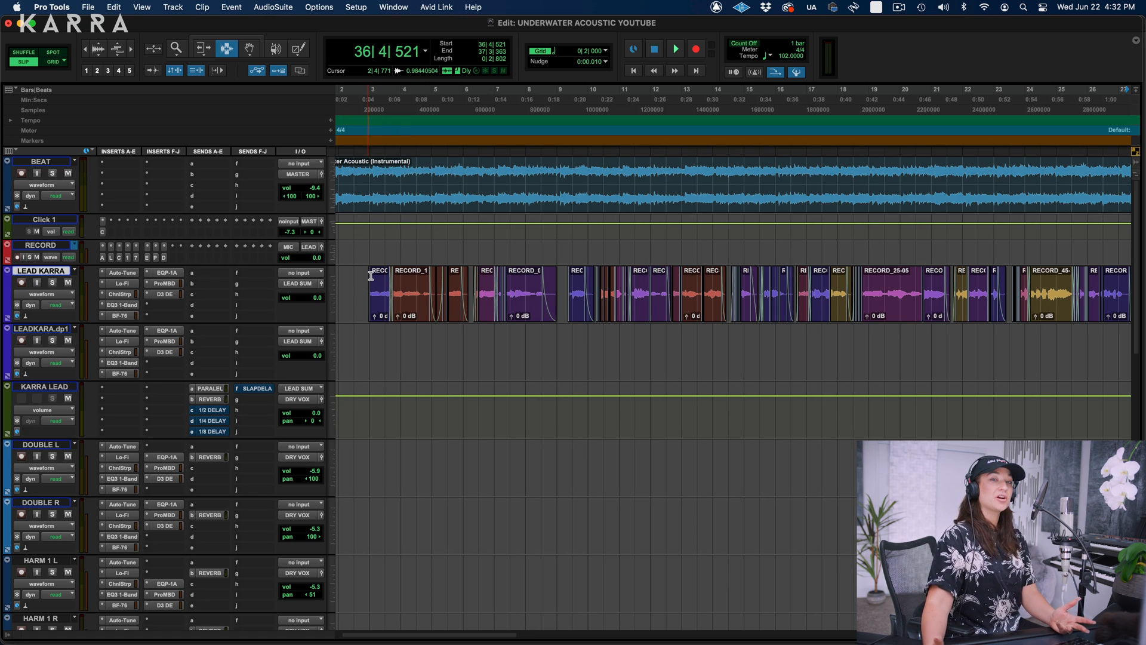
{"action": "key", "text": "Return"}
{"action": "key", "text": "space"}
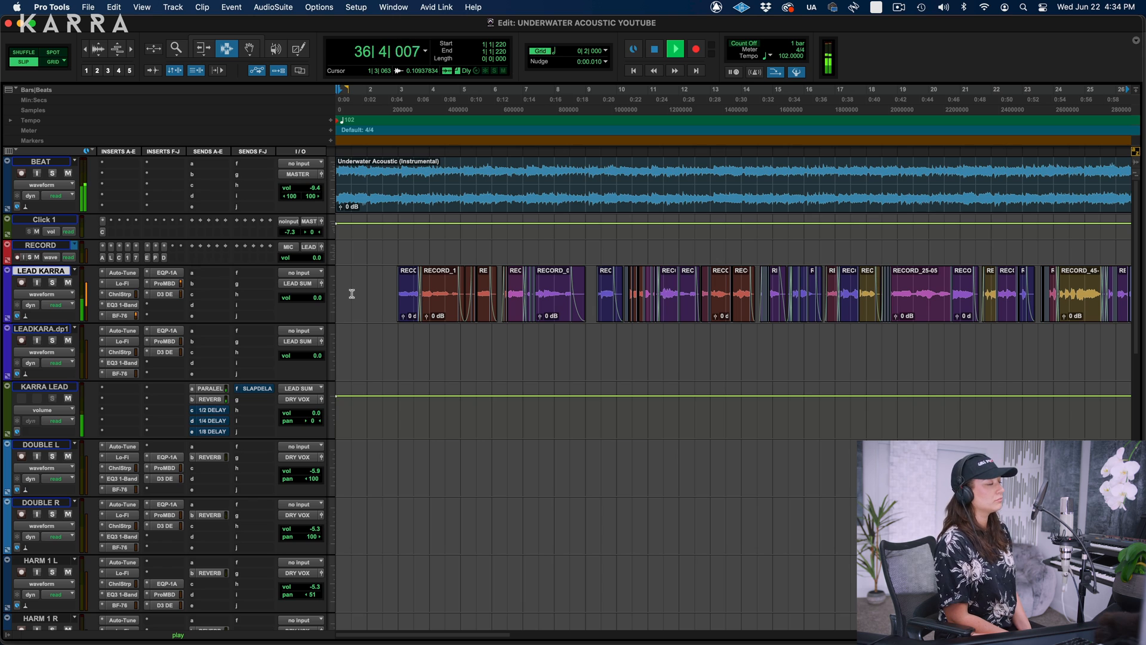
Stop playback of the song and review the lead vocal by playing it from bar 23 beat 3.
{"action": "key", "text": "space"}
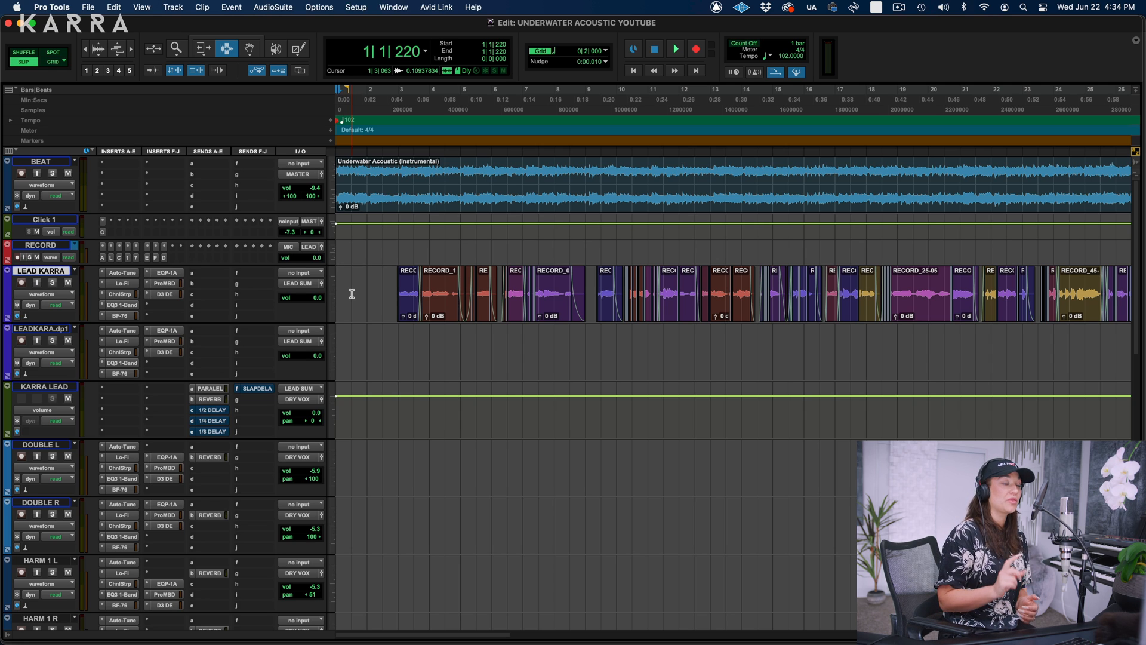
{"action": "scroll", "coordinate": [531, 425], "scroll_direction": "right", "scroll_amount": 10}
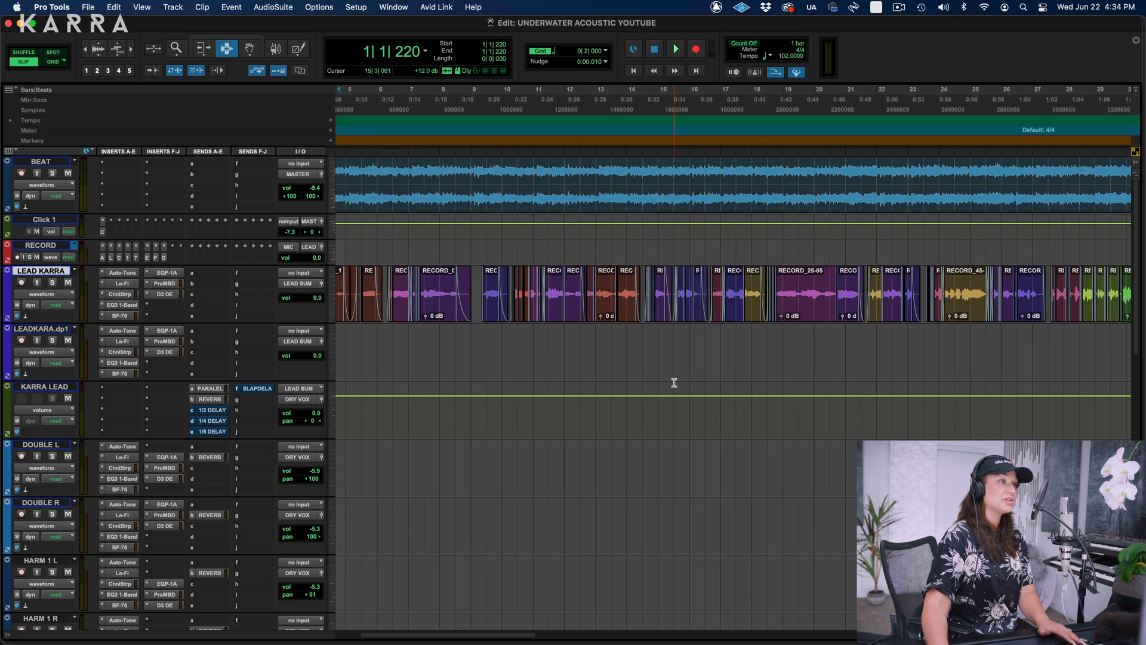
{"action": "left_click", "coordinate": [408, 243]}
{"action": "key", "text": "space"}
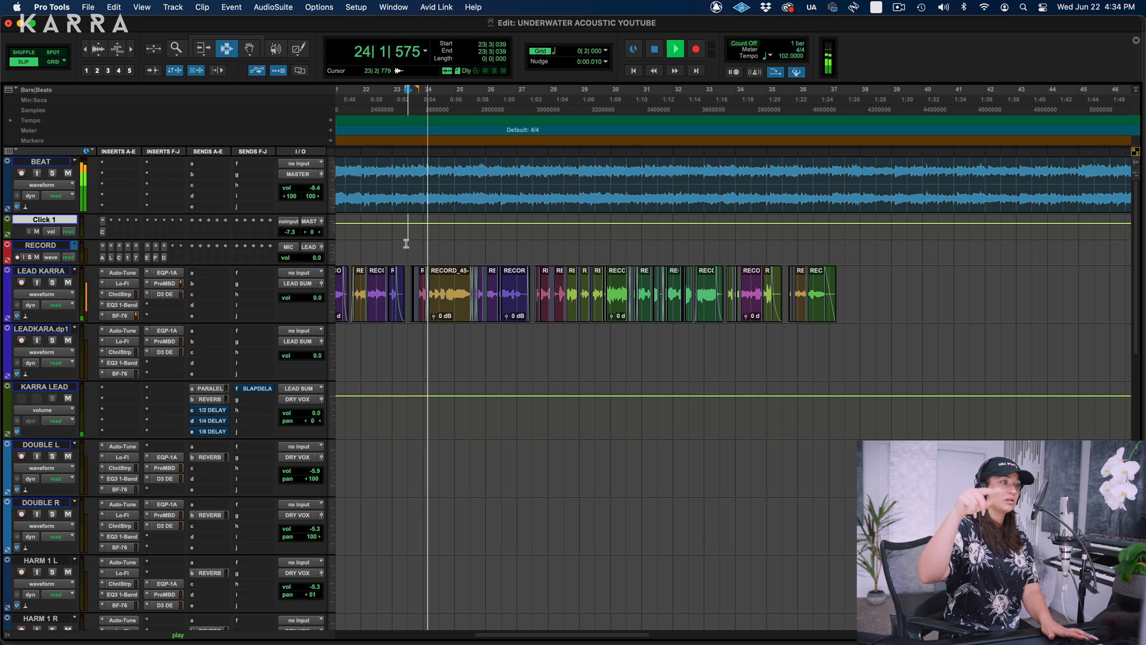
{"action": "key", "text": "super+bracketright"}
{"action": "key", "text": "space"}
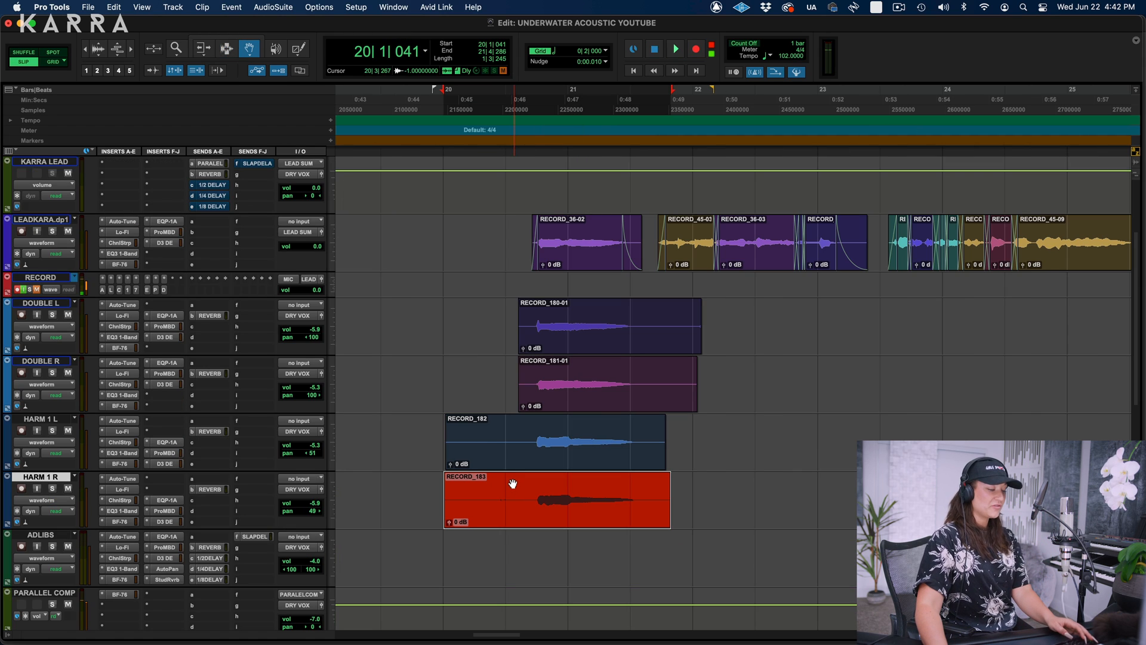
Delete the silence before the vocal in the double and harmony clips around bar 20, and trim the excess after the vocal in bar 21.
{"action": "left_click_drag", "start_coordinate": [399, 321], "coordinate": [528, 547]}
{"action": "key", "text": "Delete"}
{"action": "left_click", "coordinate": [644, 426]}
{"action": "key", "text": "s"}
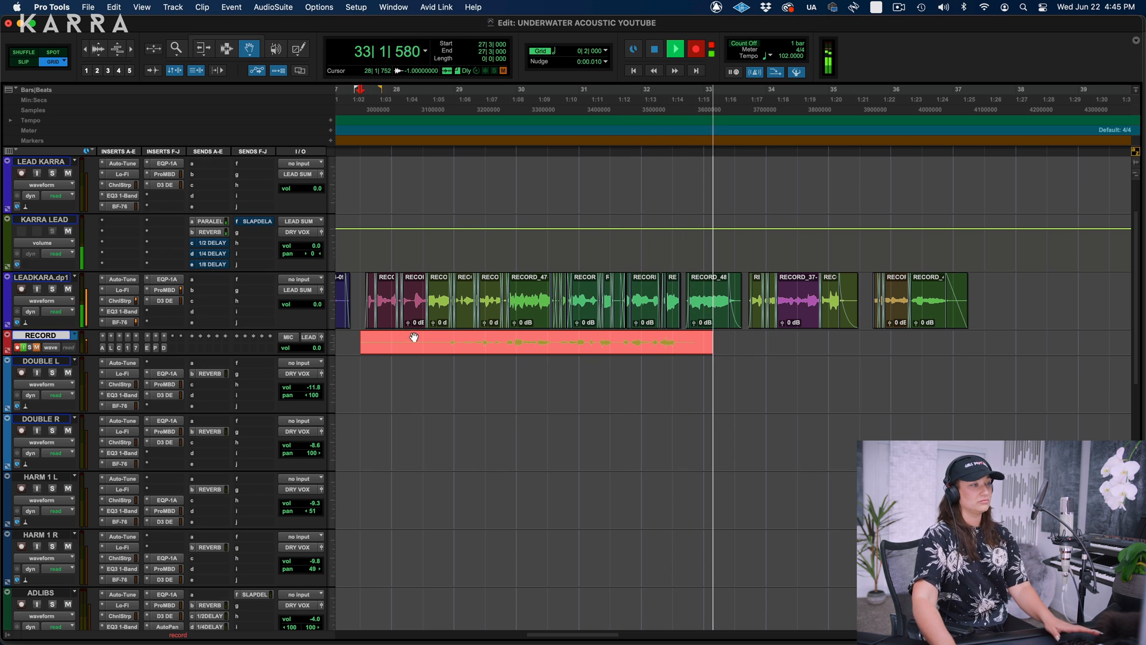
Finish recording the harmony take that starts at bar 27 beat 3 on the RECORD track.
{"action": "key", "text": "space"}
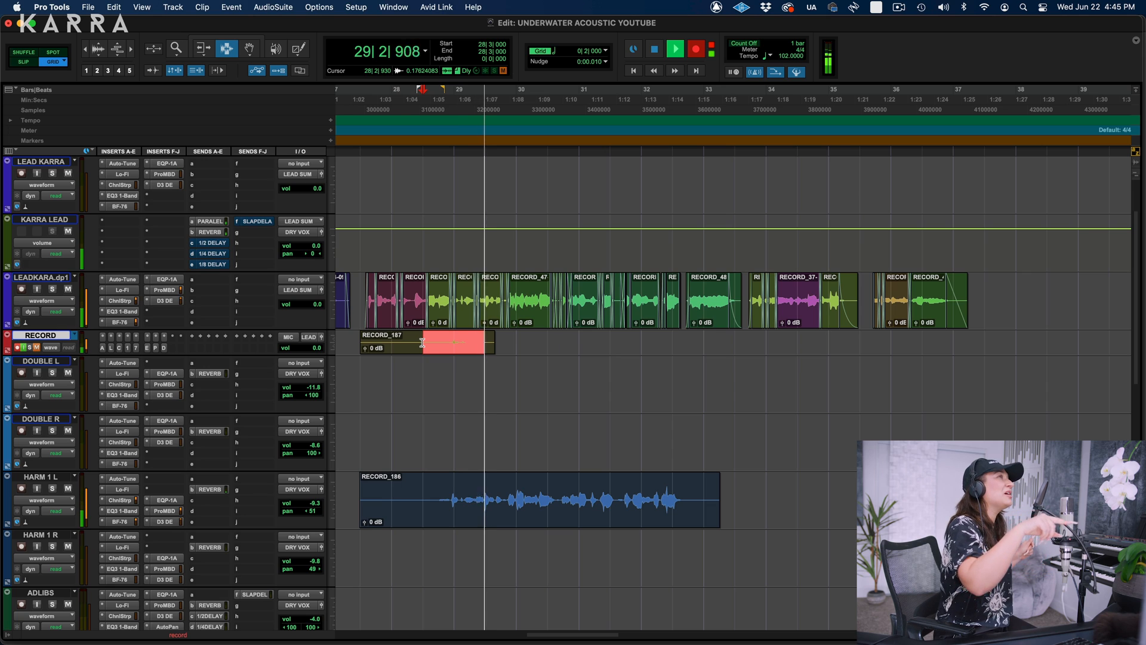